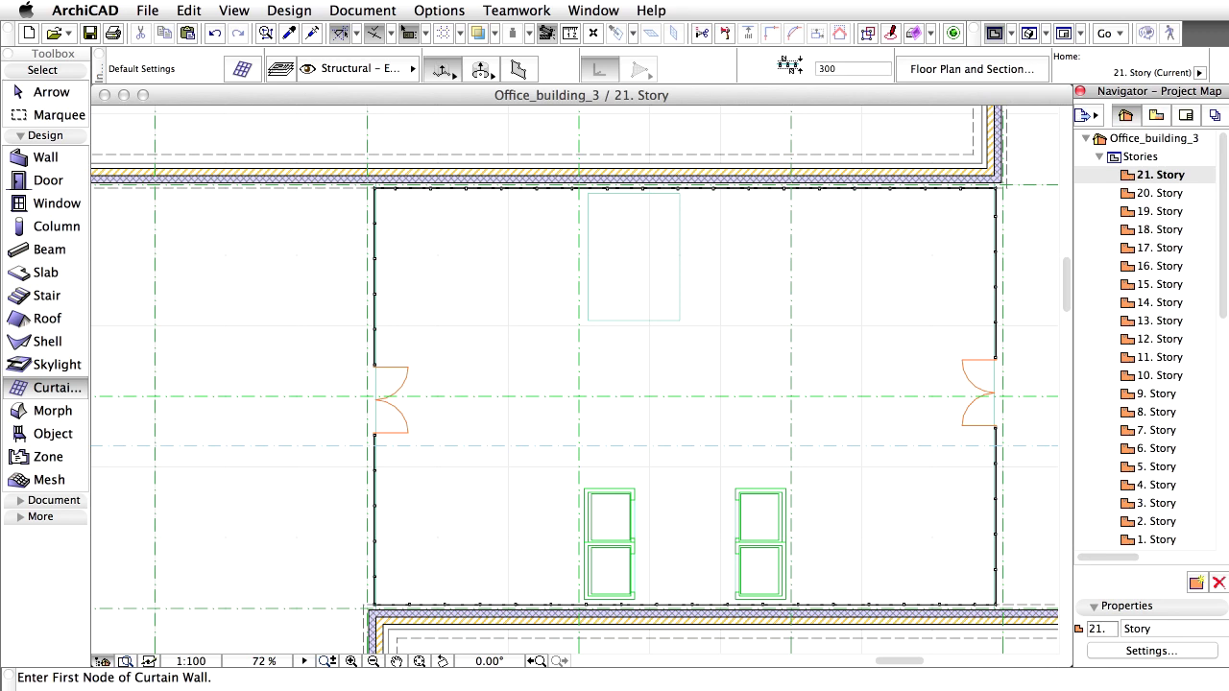
Step: Open the Generic Perspective 3D view of the office building
scroll(1220, 361, down, 10)
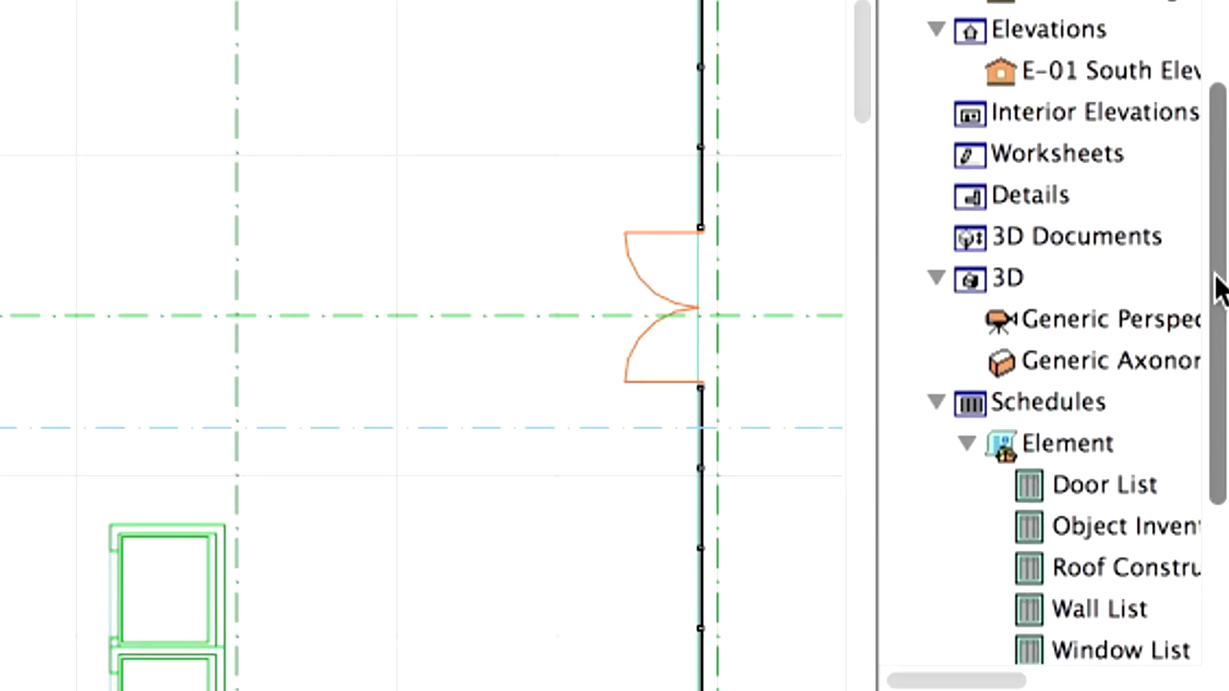
click(1171, 293)
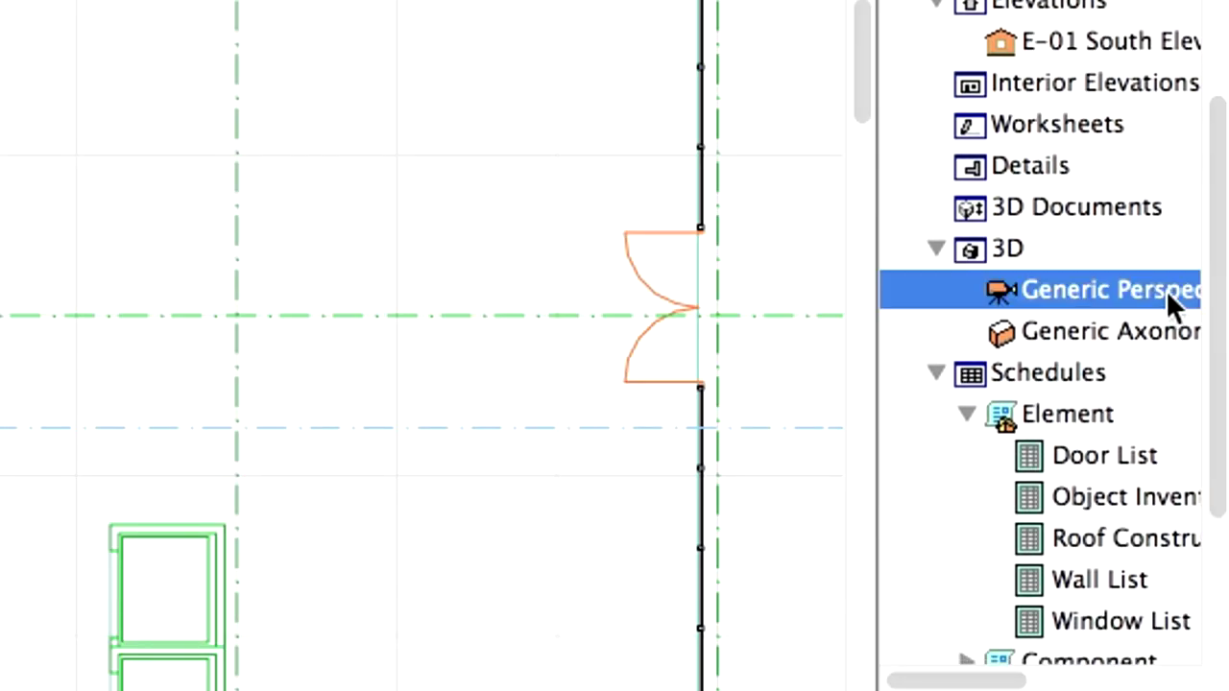
double_click(1102, 292)
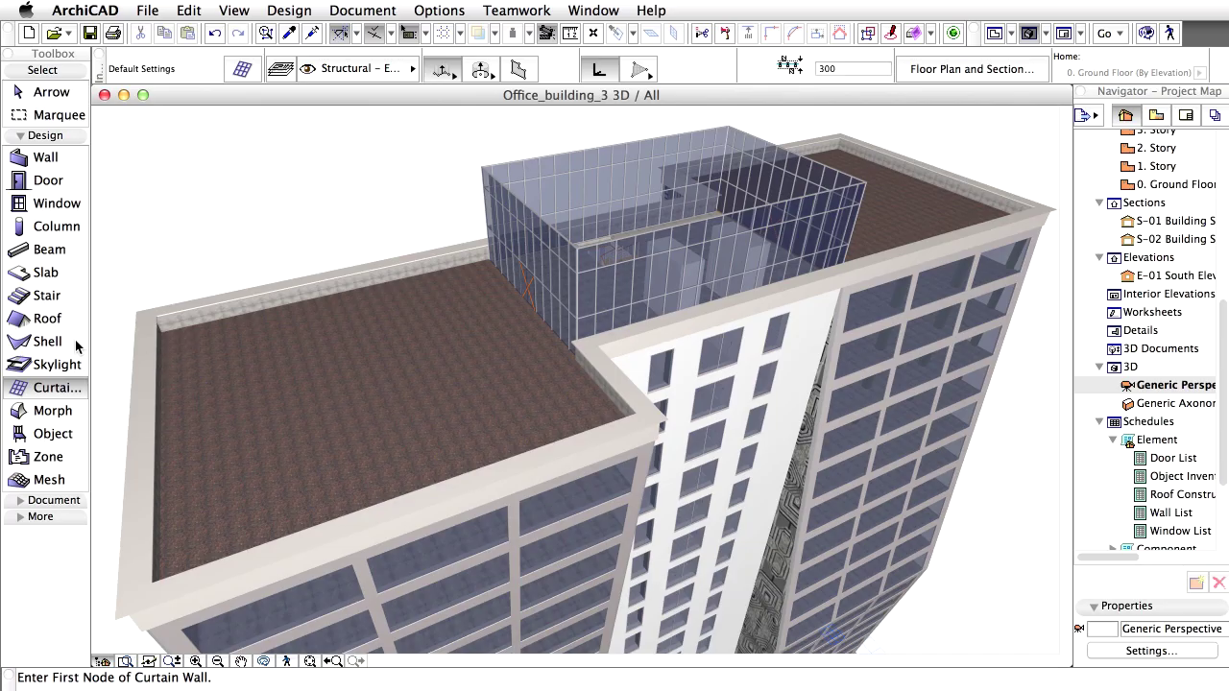
Step: Activate the Shell tool with the ruled geometry method, detailed construction method and the Shell - General layer
click(47, 342)
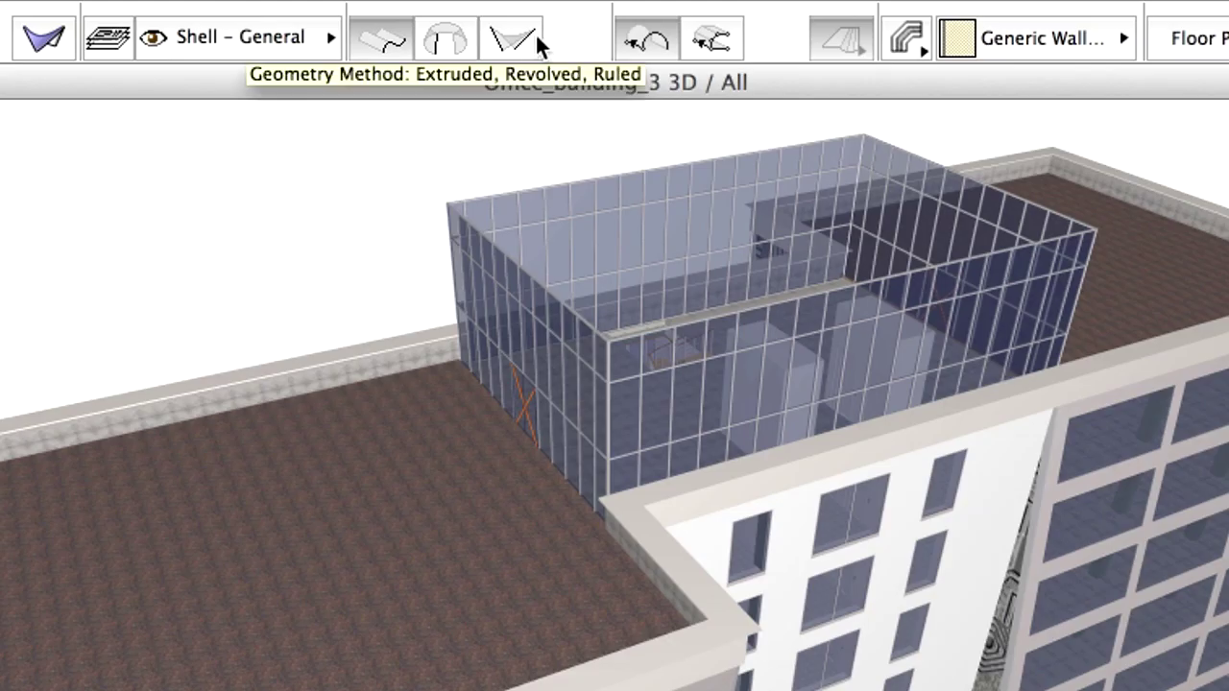
click(535, 32)
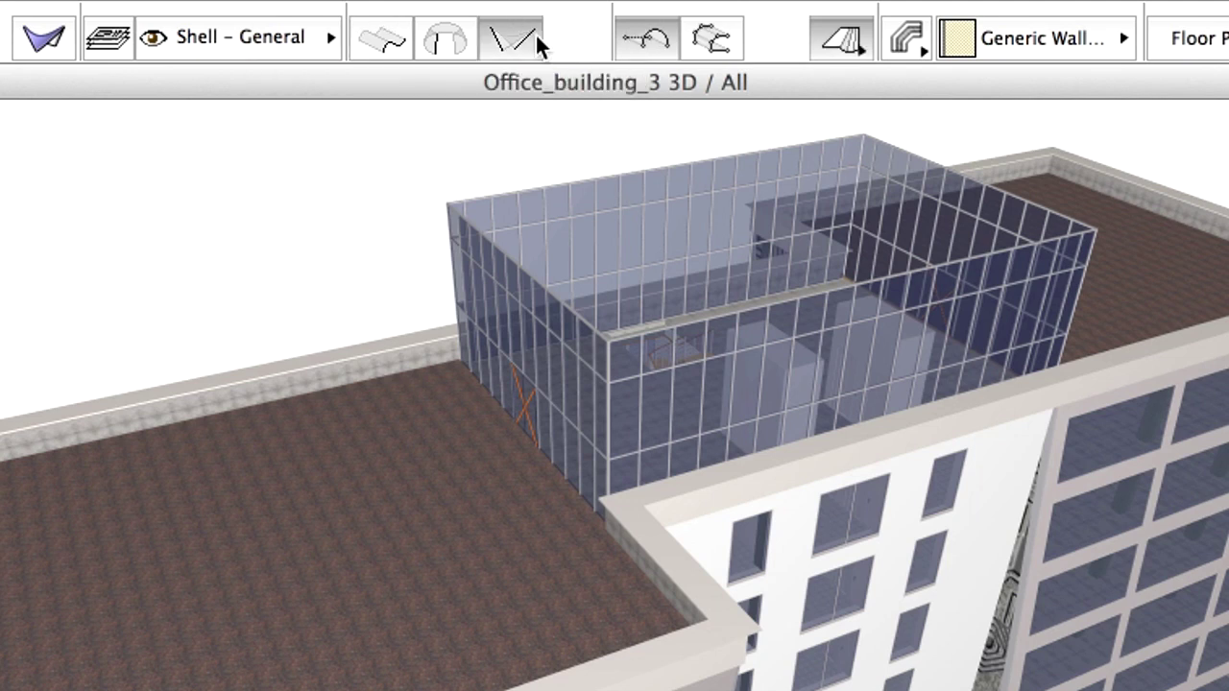
click(733, 34)
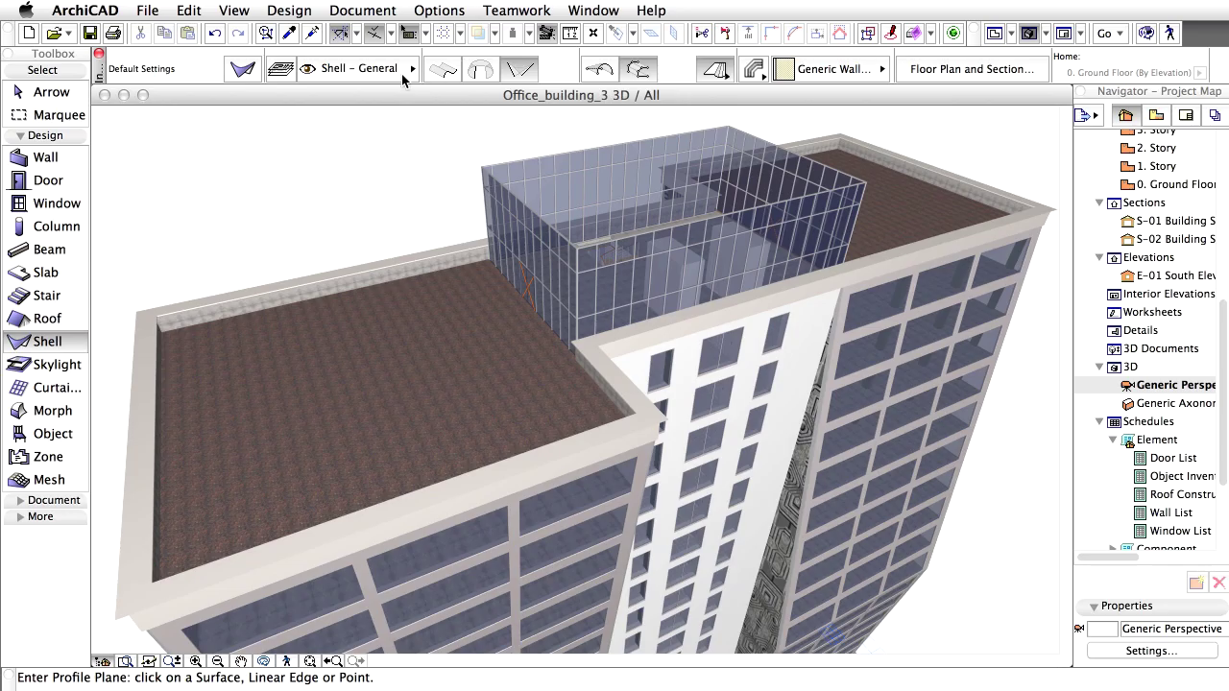
click(397, 73)
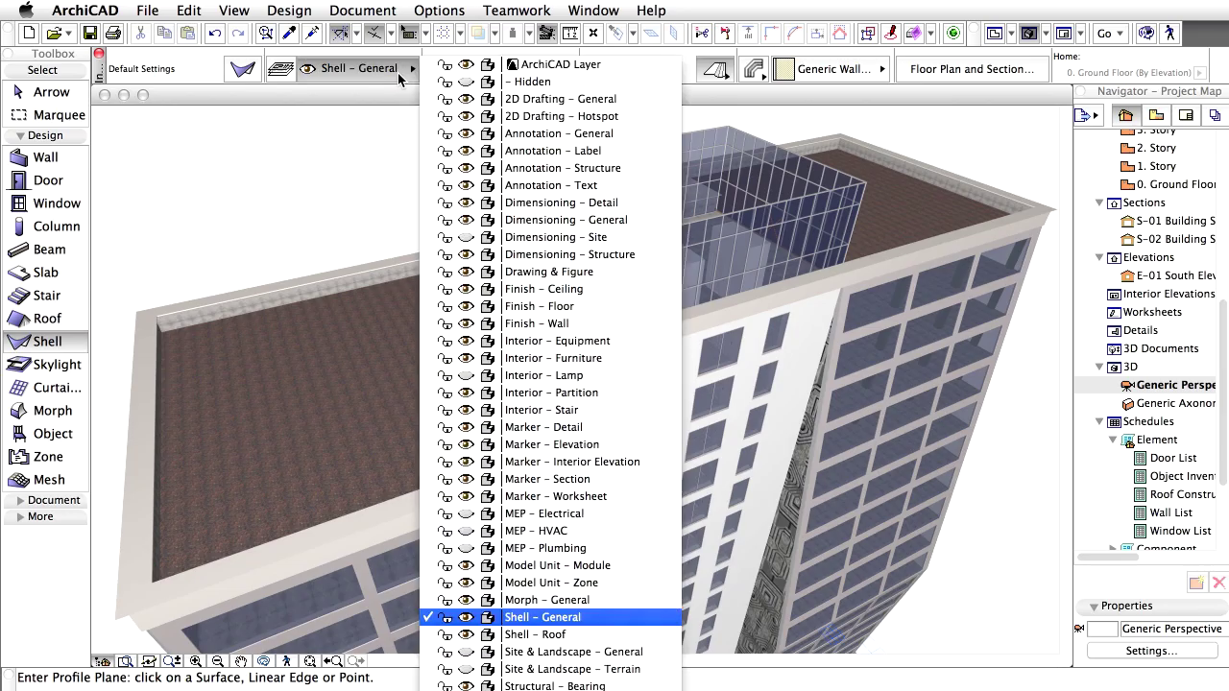
click(605, 625)
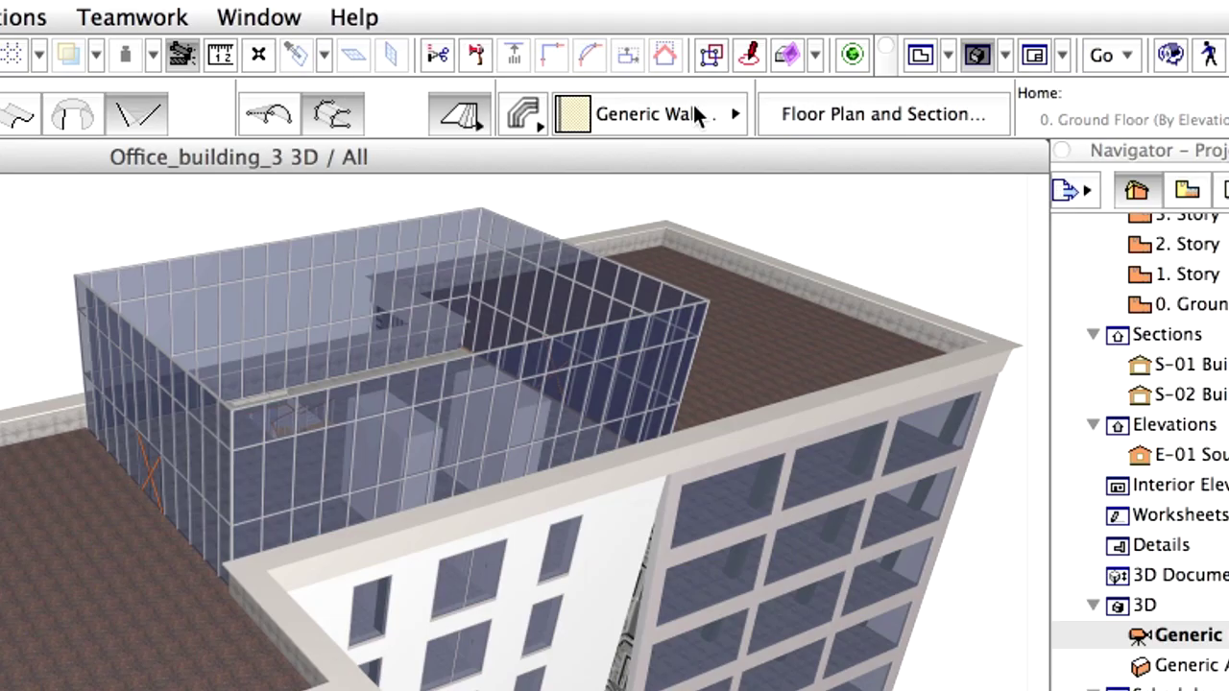
Step: Give the shell a basic single-material structure and set its building material to Steel - Stainless
click(528, 121)
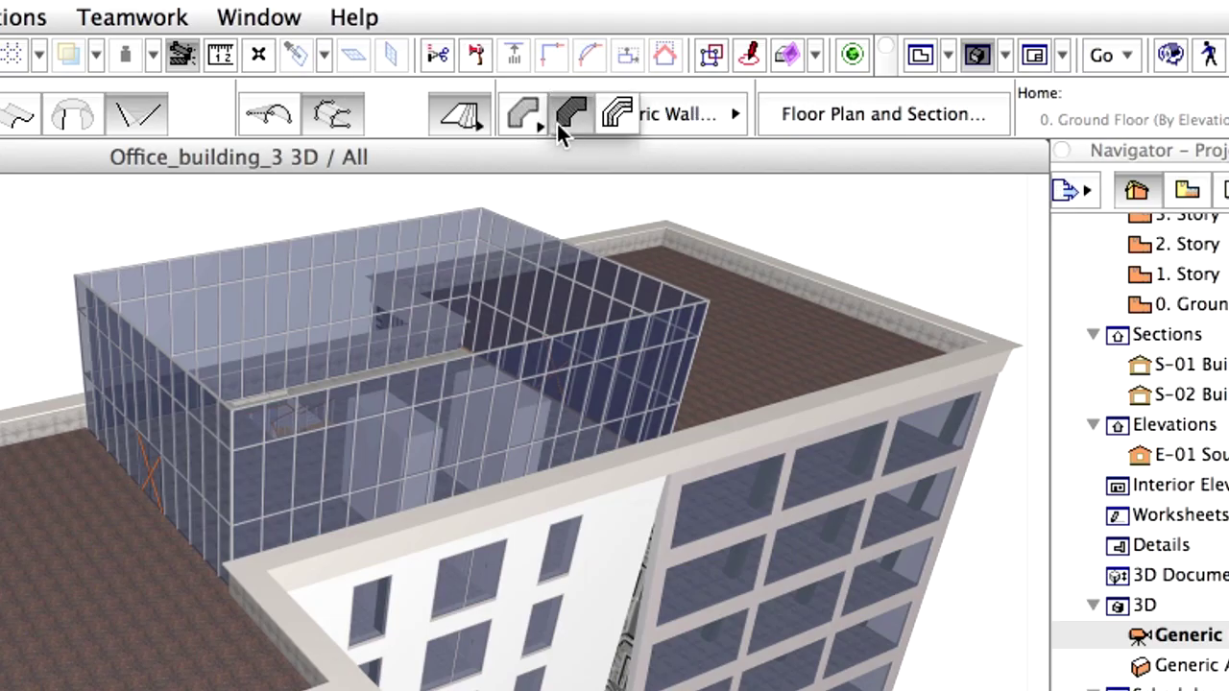
click(566, 124)
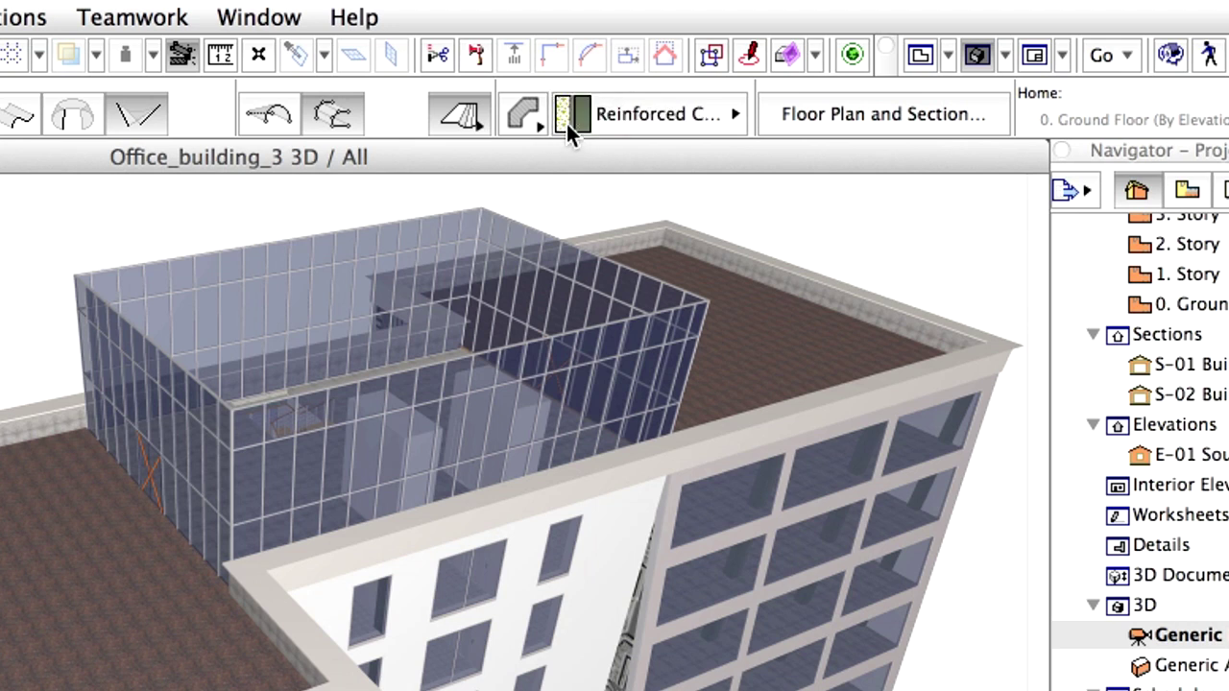
click(648, 122)
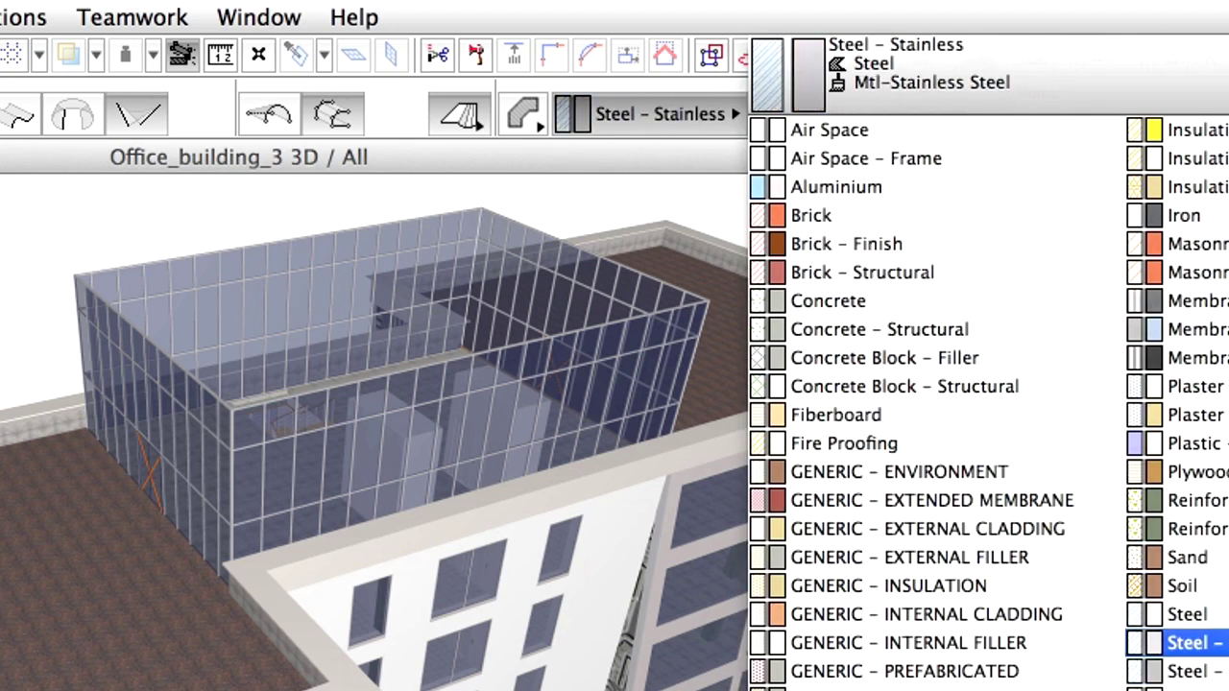
click(1179, 643)
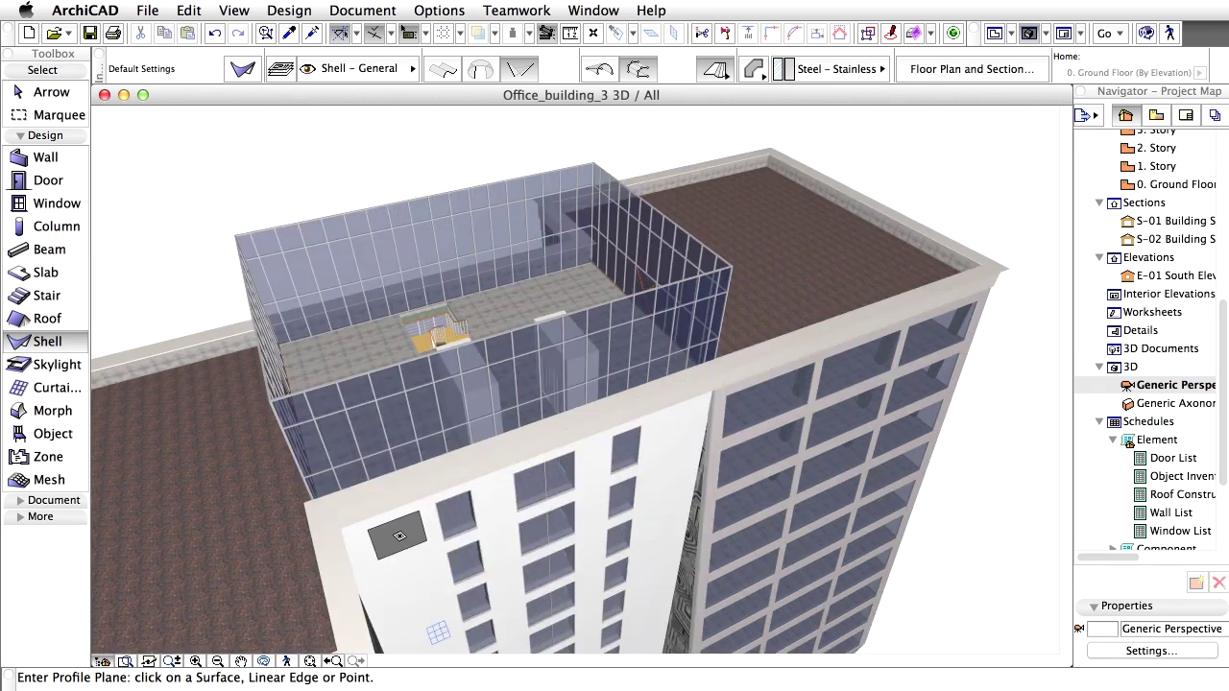
Step: Draw the first shell profile on the white facade's plane, from the parapet corner beside the glass box to 4500 above the far parapet corner
click(402, 532)
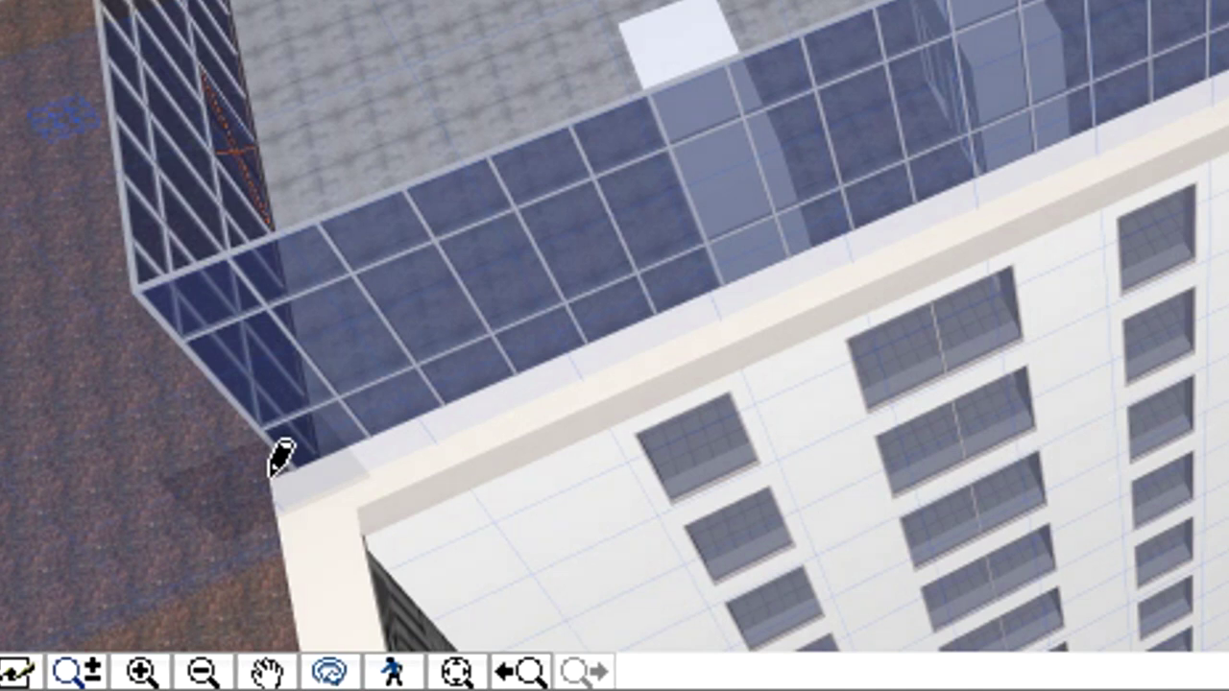
click(270, 472)
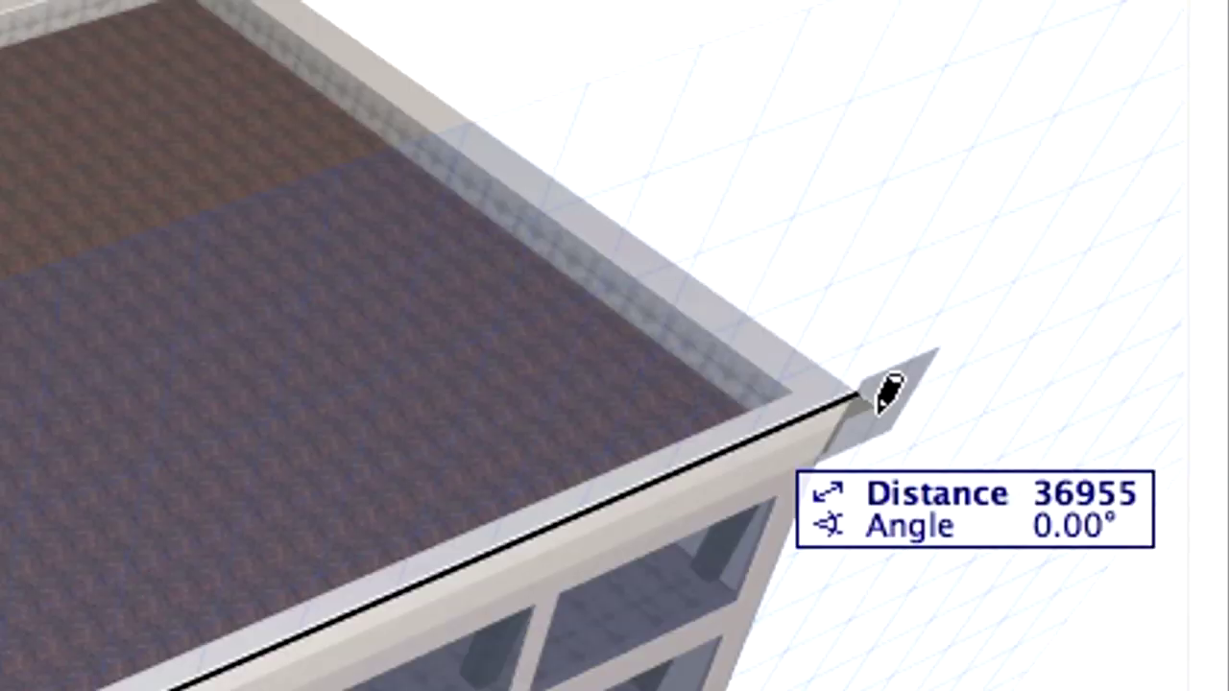
text(y)
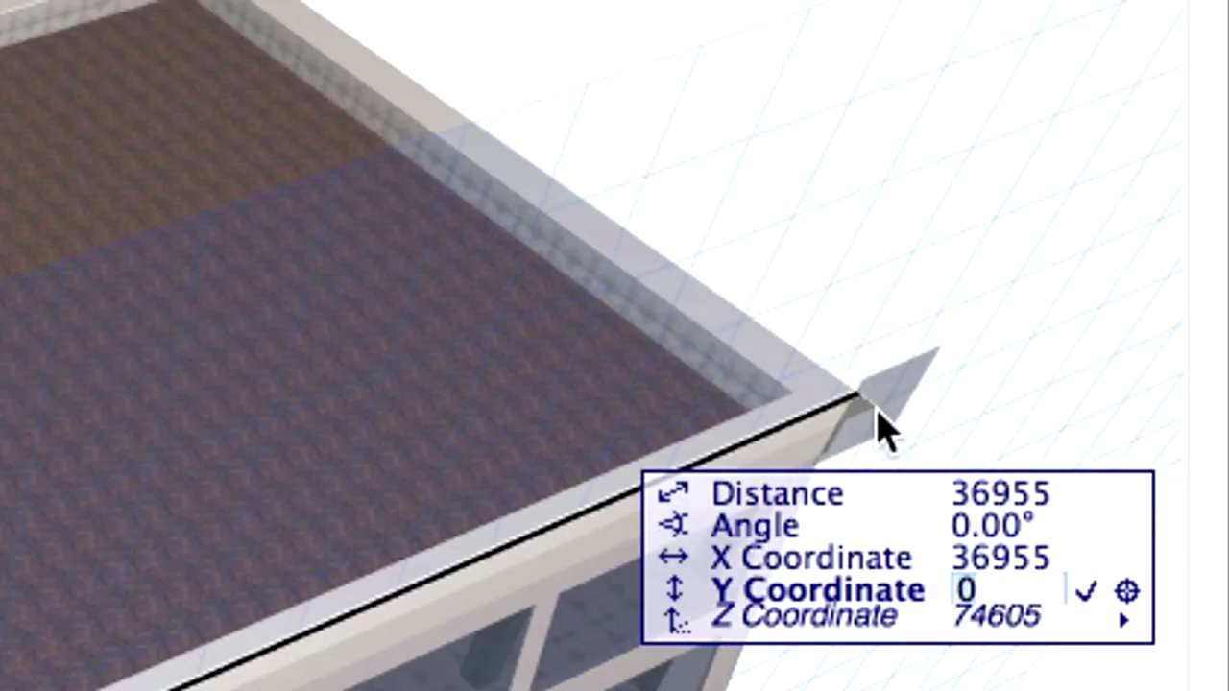
text(4500)
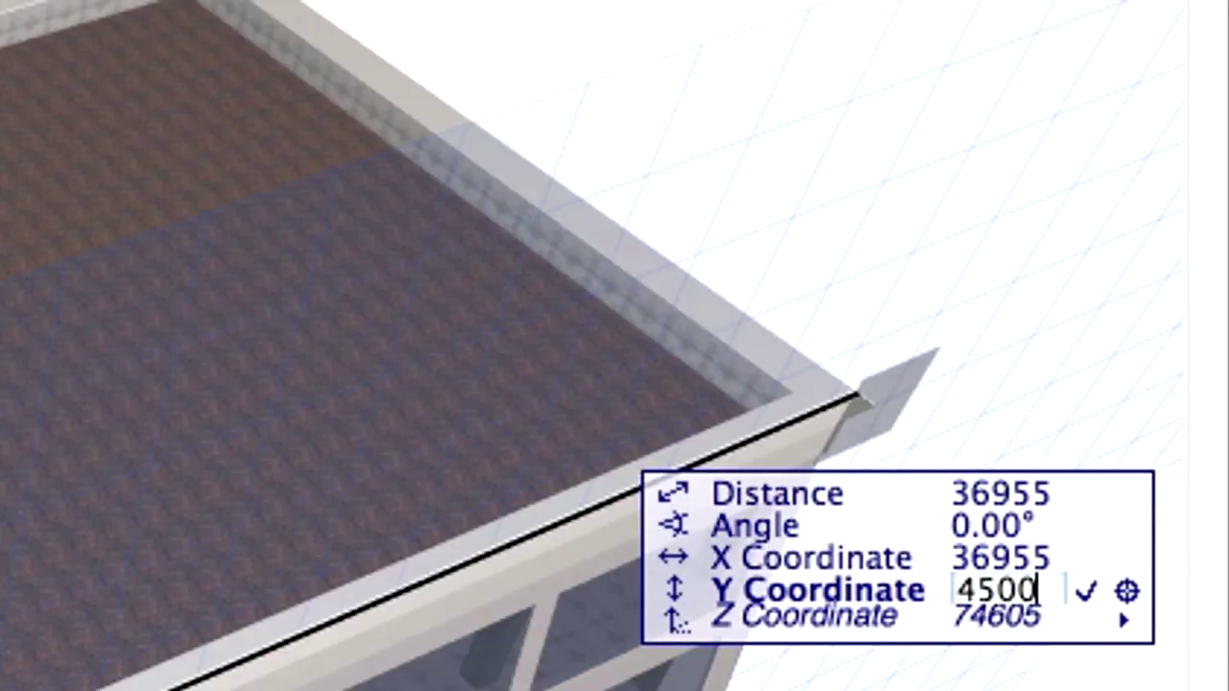
key(Return)
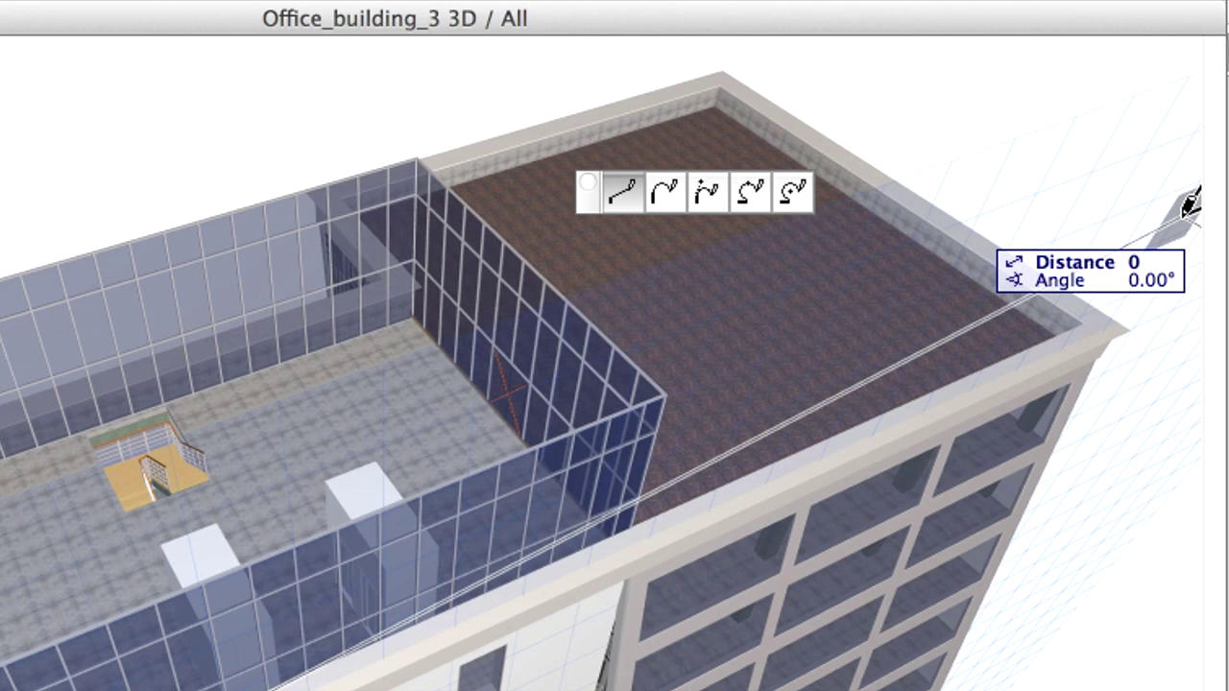
click(1185, 216)
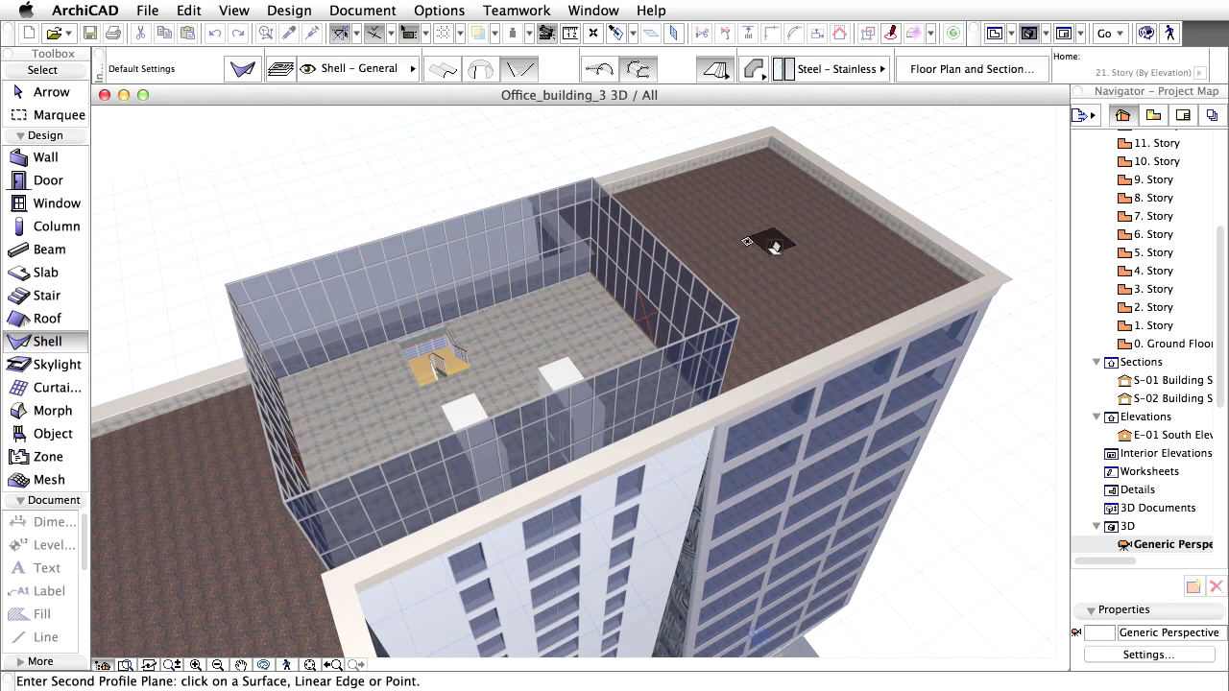
Step: Draw the second shell profile on the opposite facade's plane, from 4500 above the outer parapet corner to the glass box's corner, and finish the shell
shift+middle_drag(232, 236, 790, 251)
scroll(791, 250, up, 2)
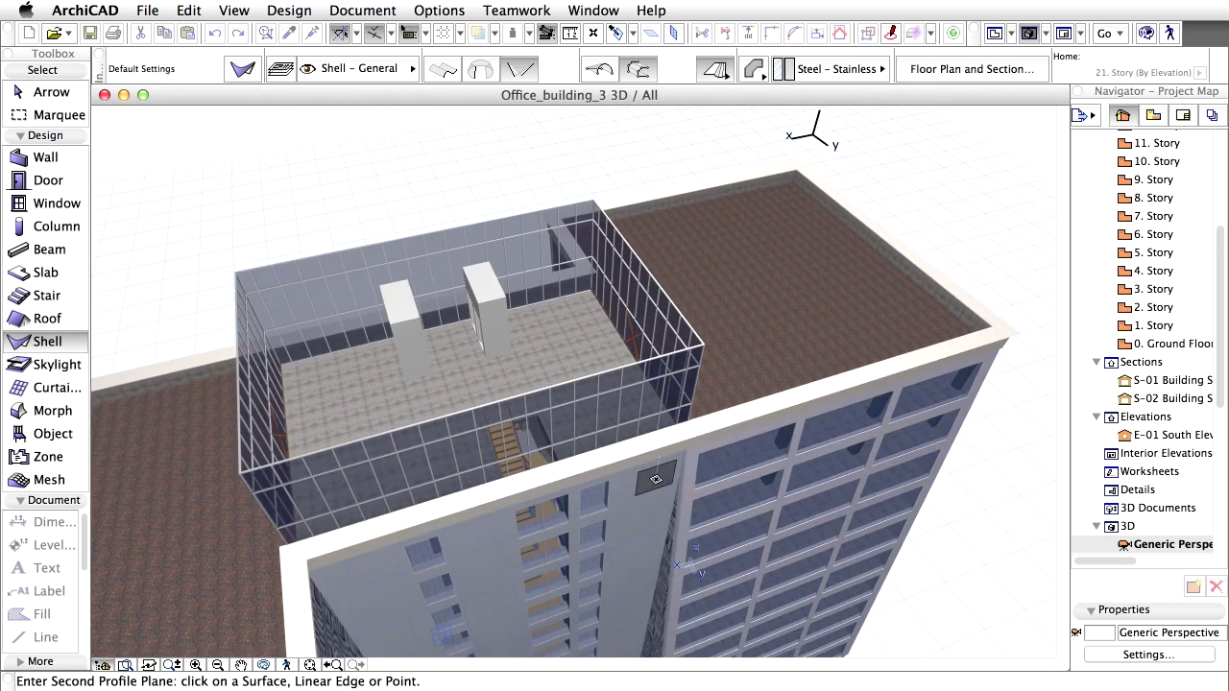
click(656, 478)
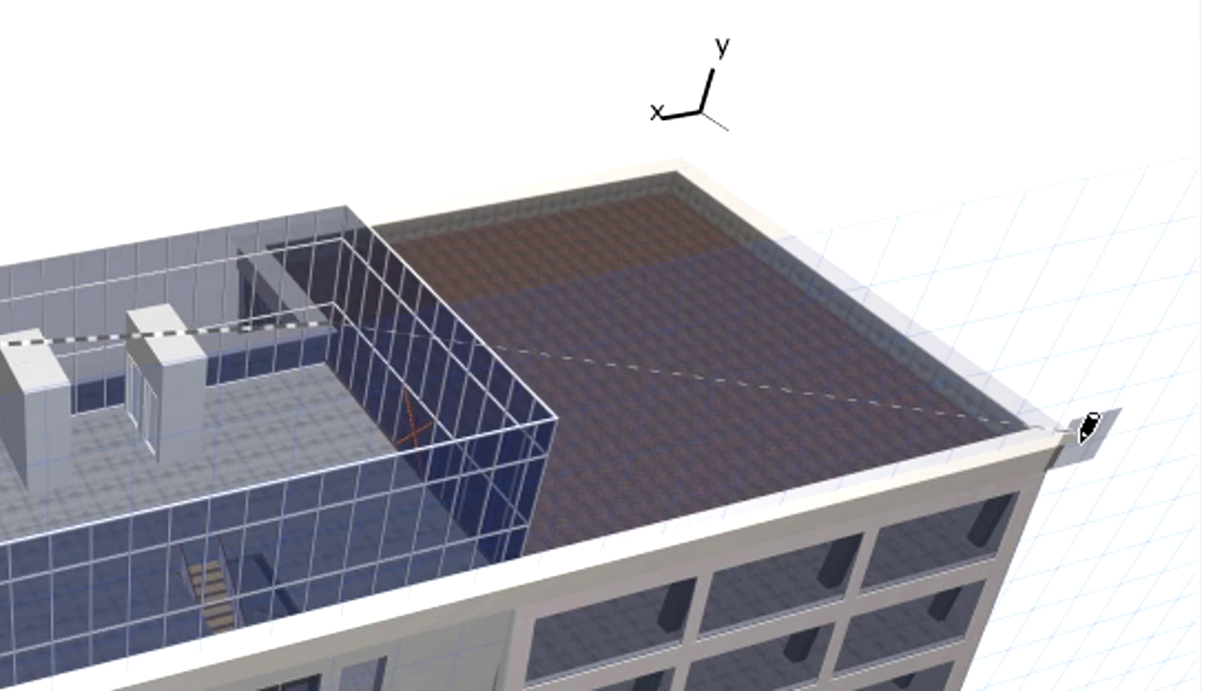
text(y)
text(4500)
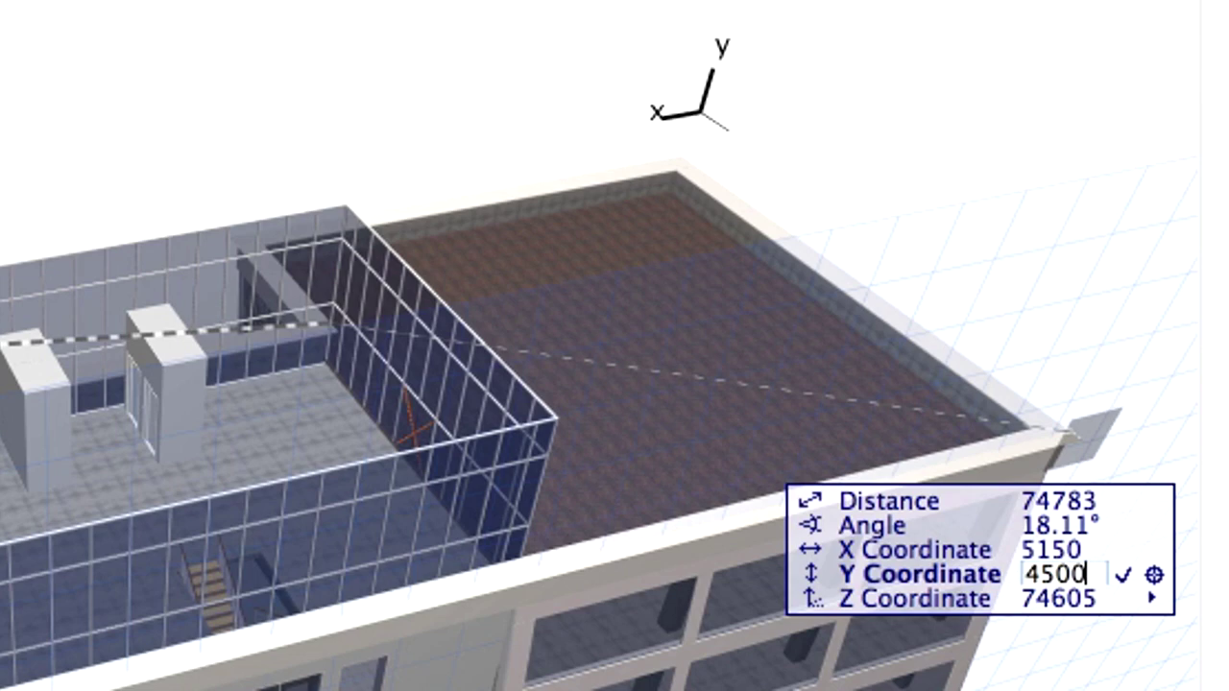
key(Return)
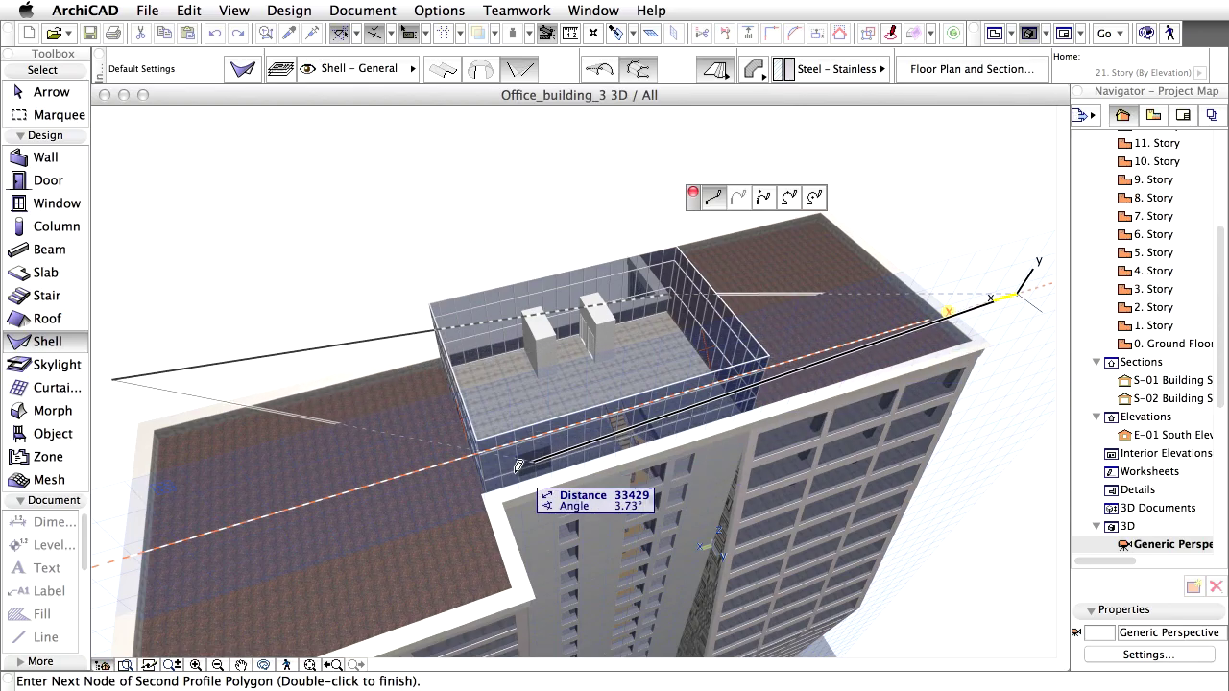
click(483, 486)
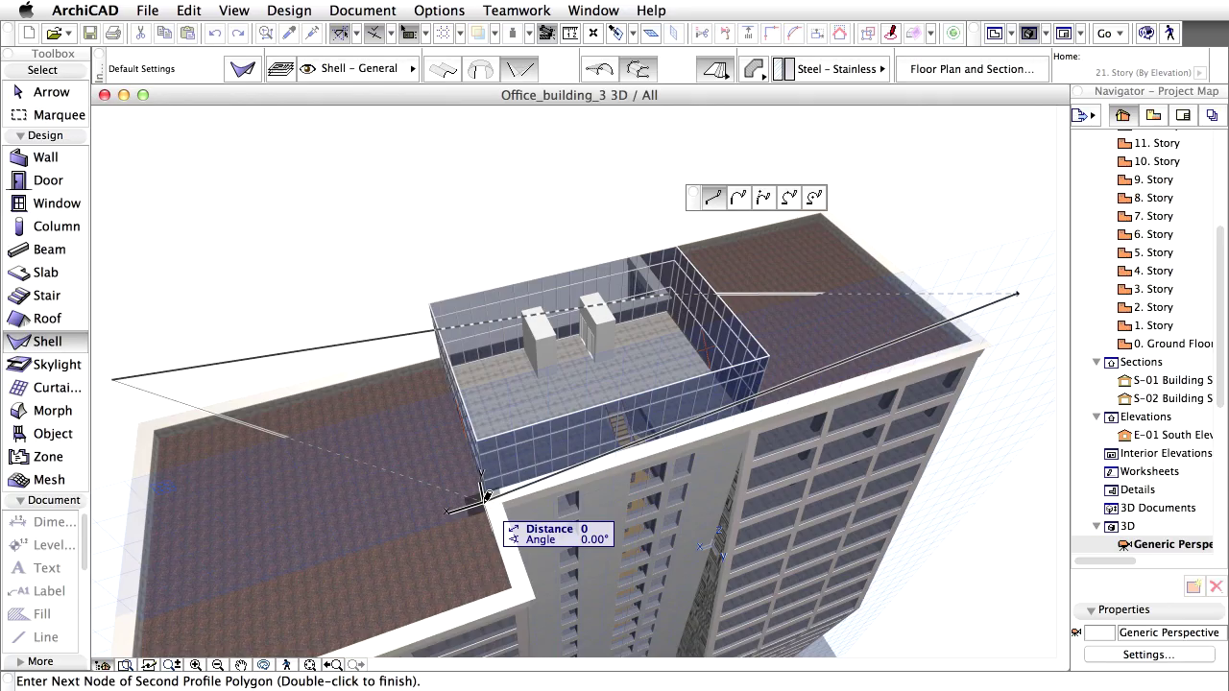
double_click(437, 379)
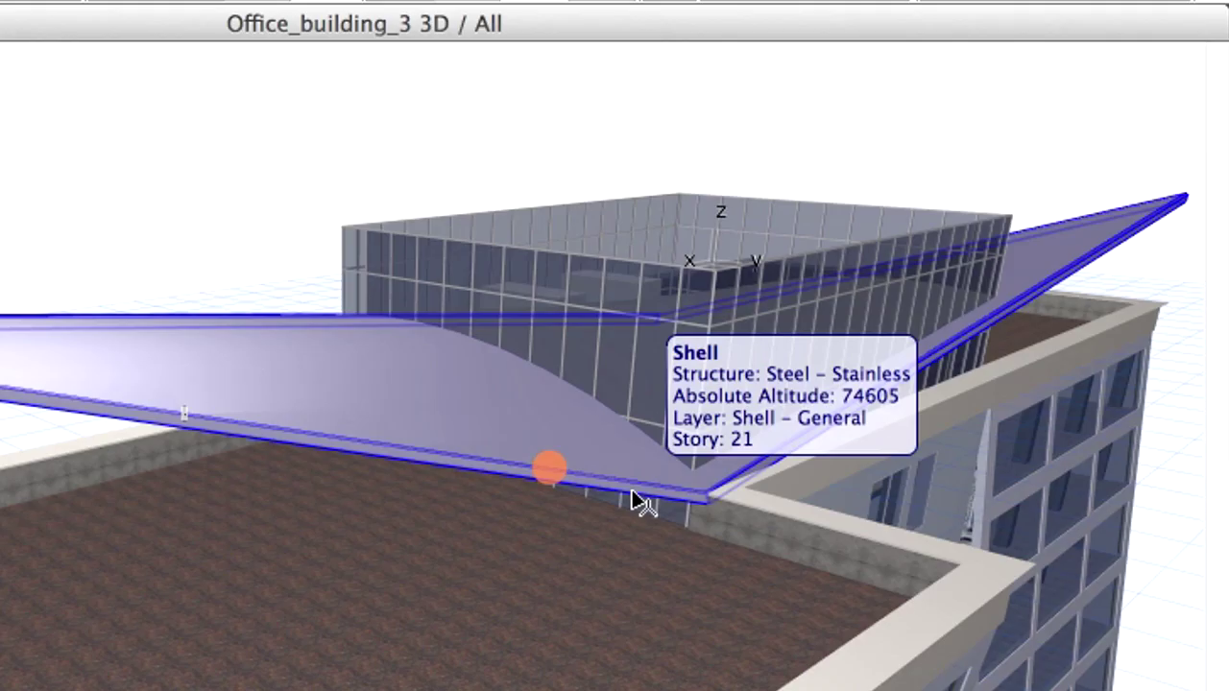
Step: Select the new shell and move it vertically upward by 2000
click(734, 366)
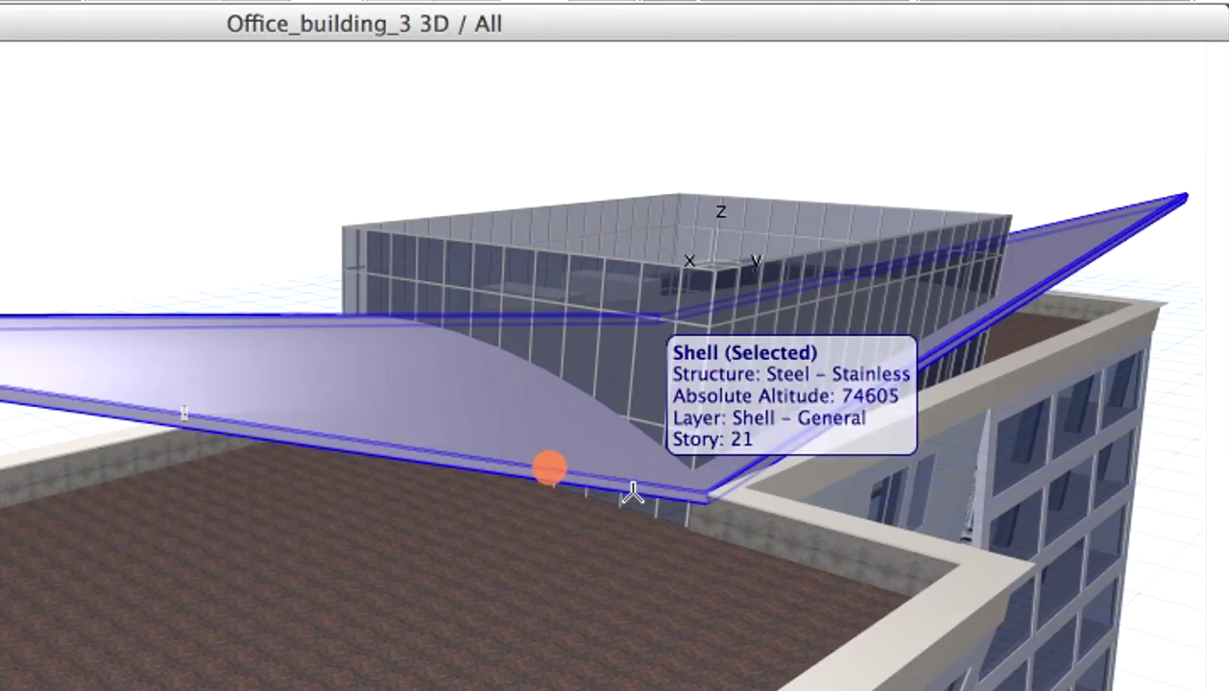
click(709, 485)
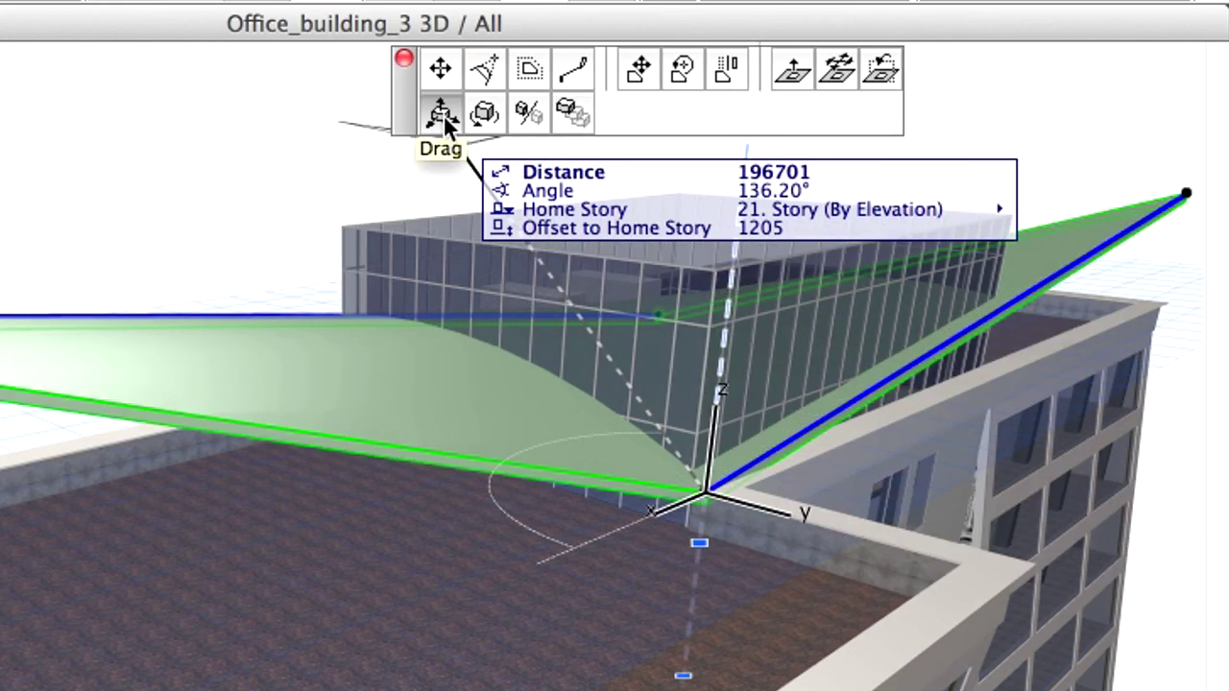
click(443, 120)
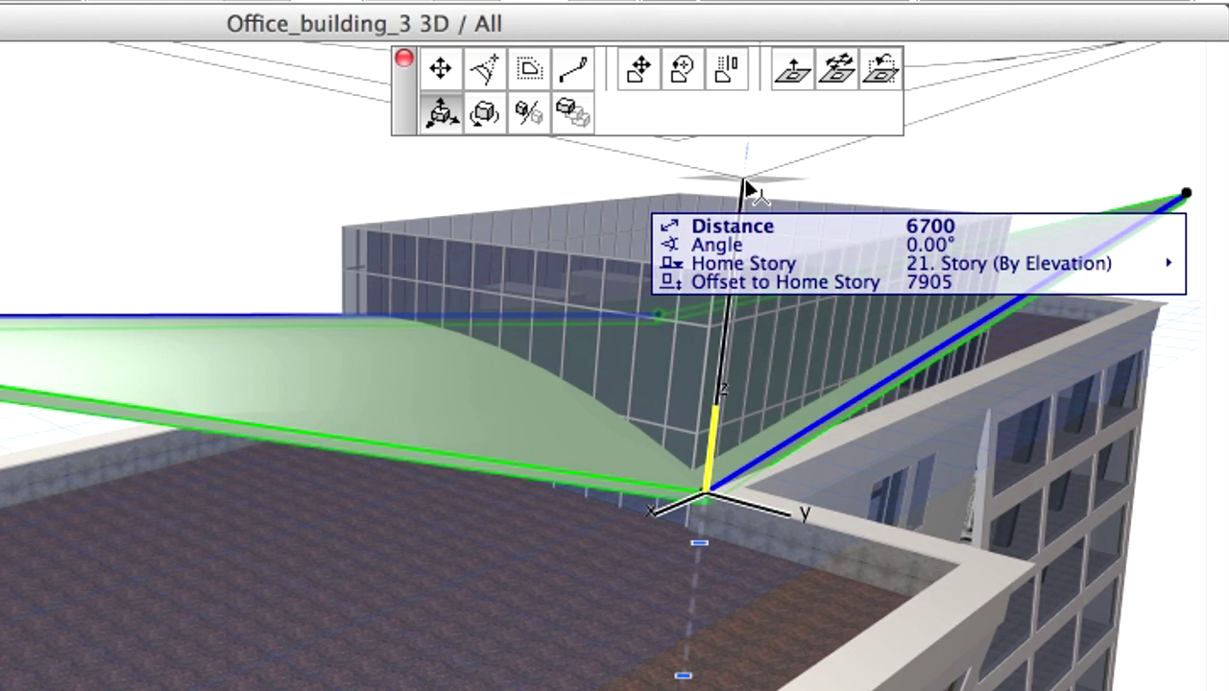
text(2000)
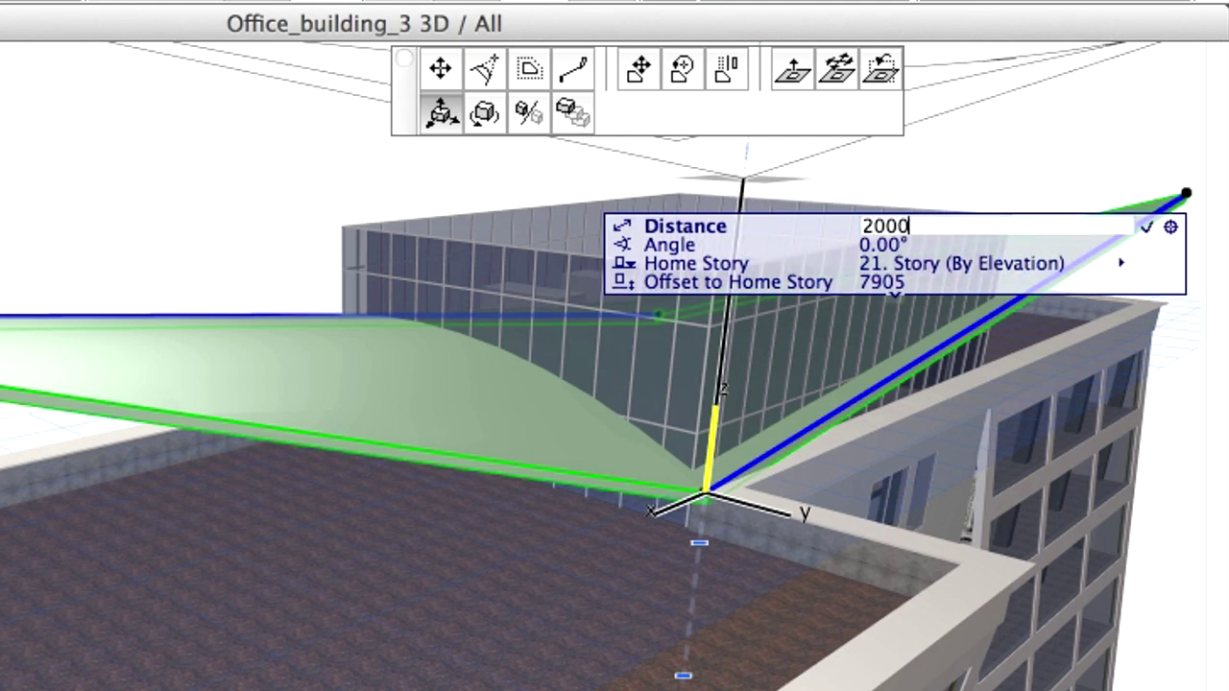
key(Return)
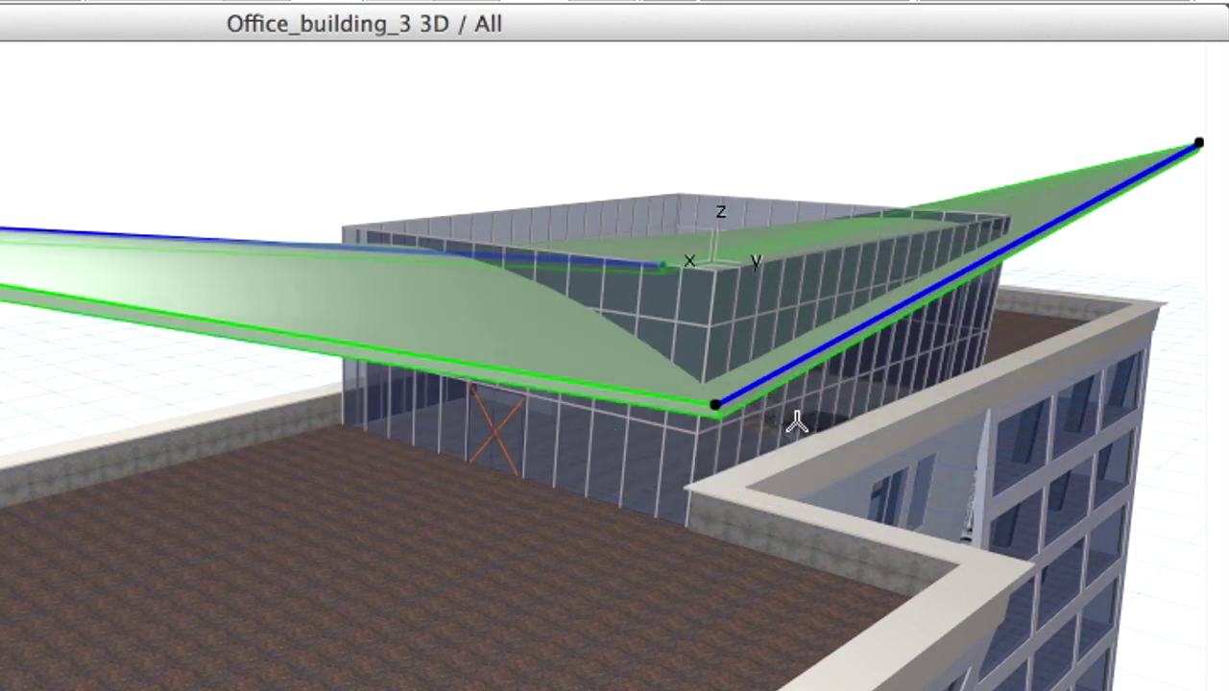
Step: Bend the shell's profile line along the white facade into a slight upward curve by editing its tangent, at about 5.3°
middle_drag(796, 425, 563, 480)
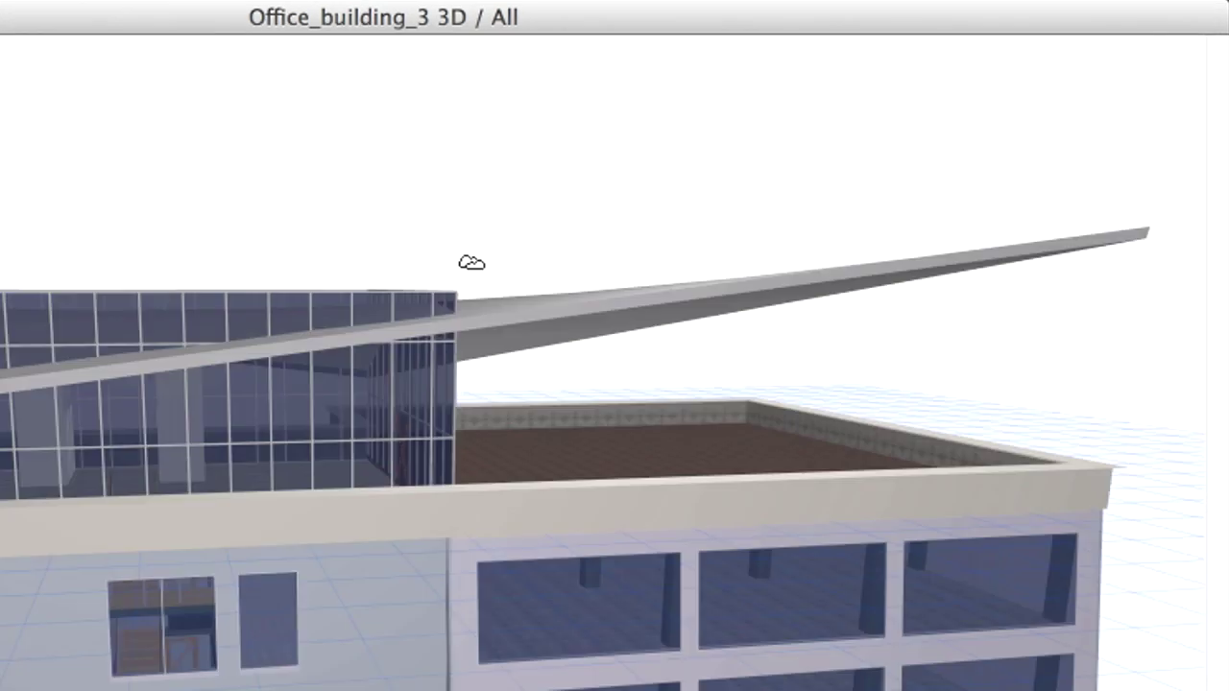
click(508, 293)
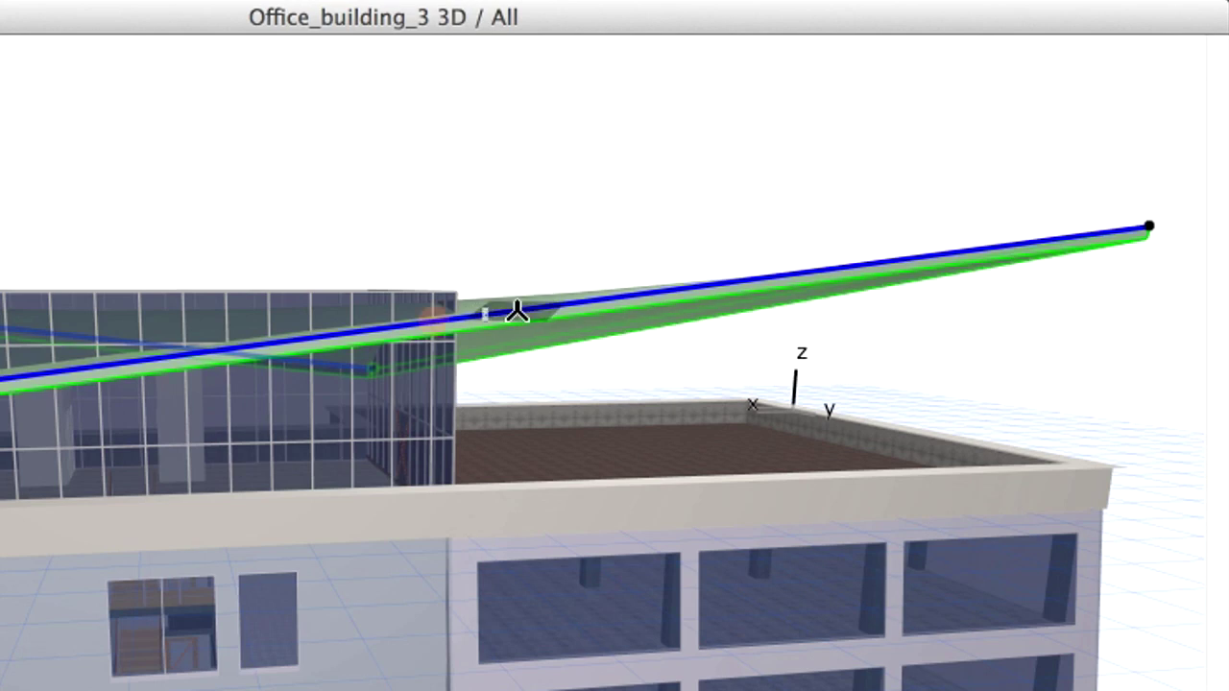
click(516, 310)
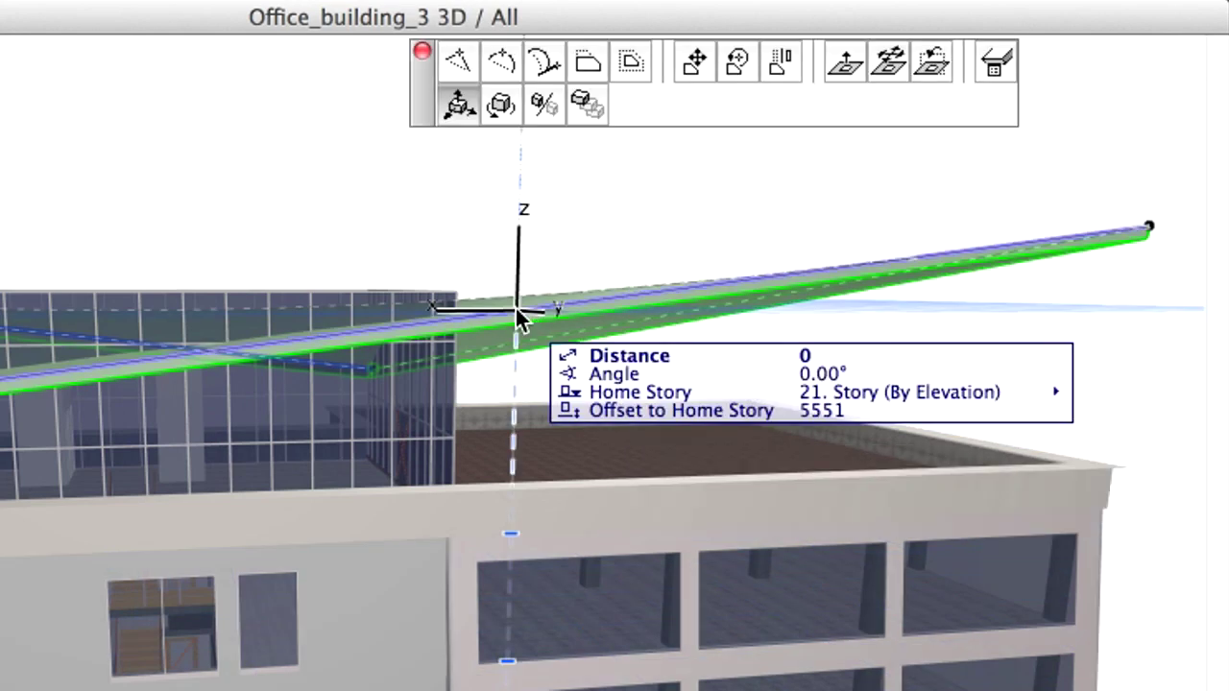
click(548, 59)
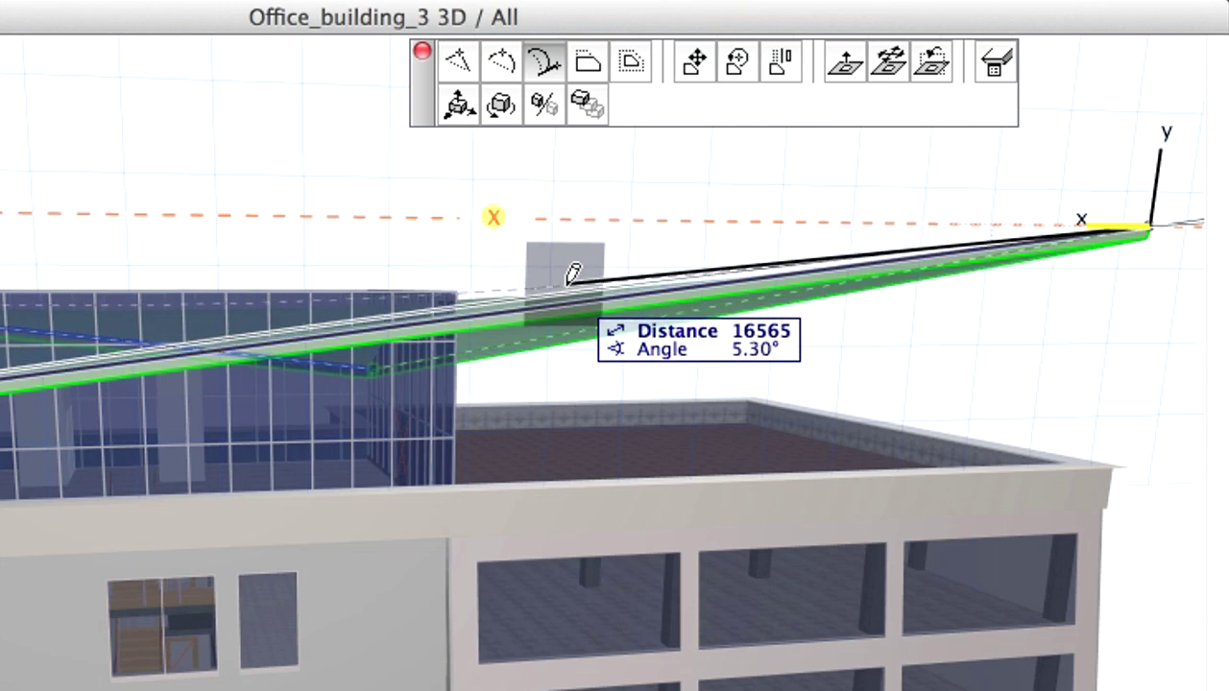
click(567, 286)
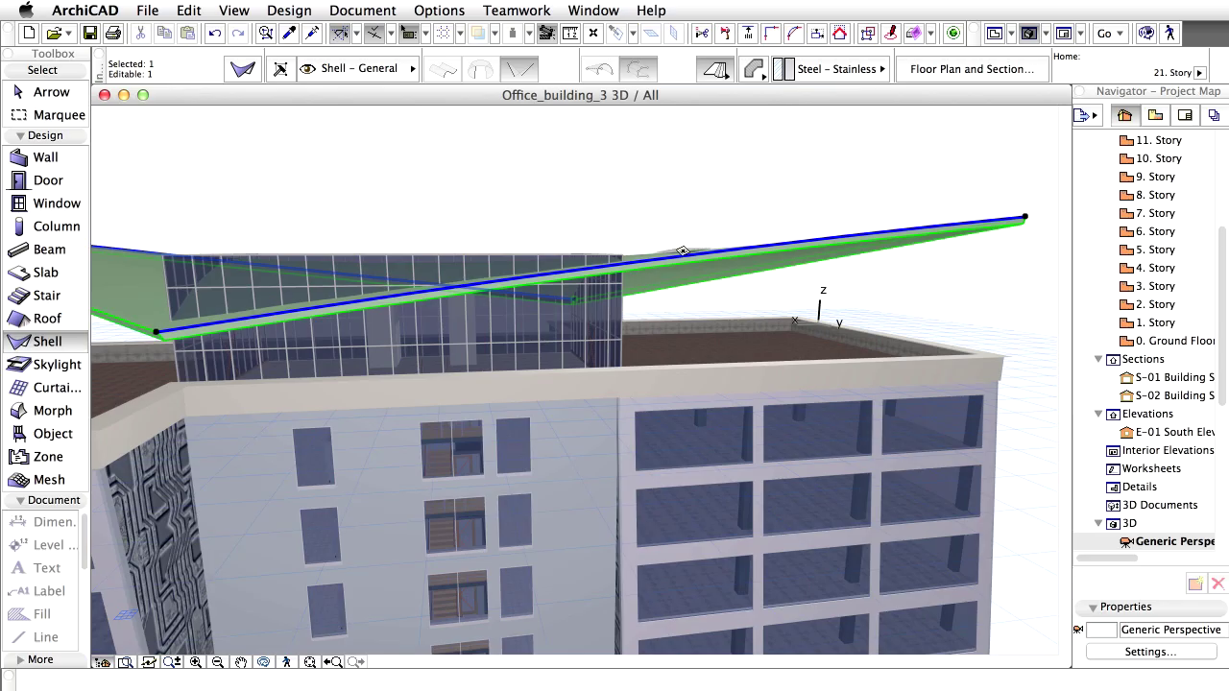
scroll(372, 228, down, 4)
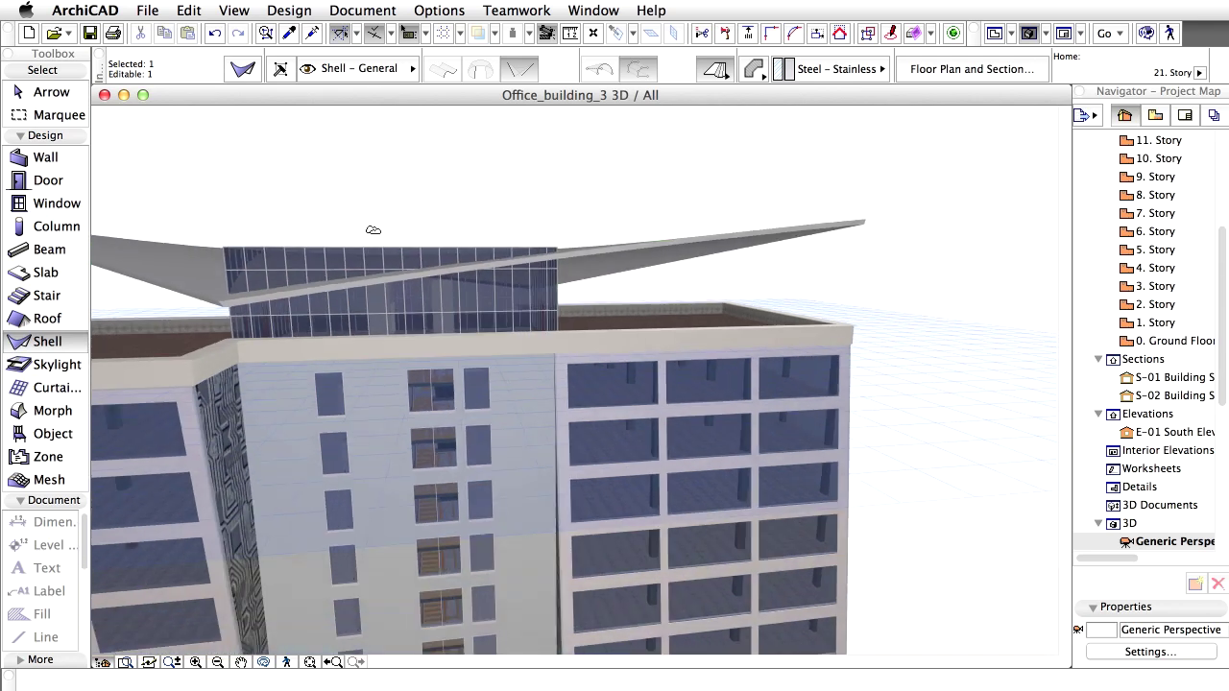
Step: Bend the shell's profile line along the opposite facade into a slight upward curve by editing its tangent
middle_drag(349, 222, 762, 302)
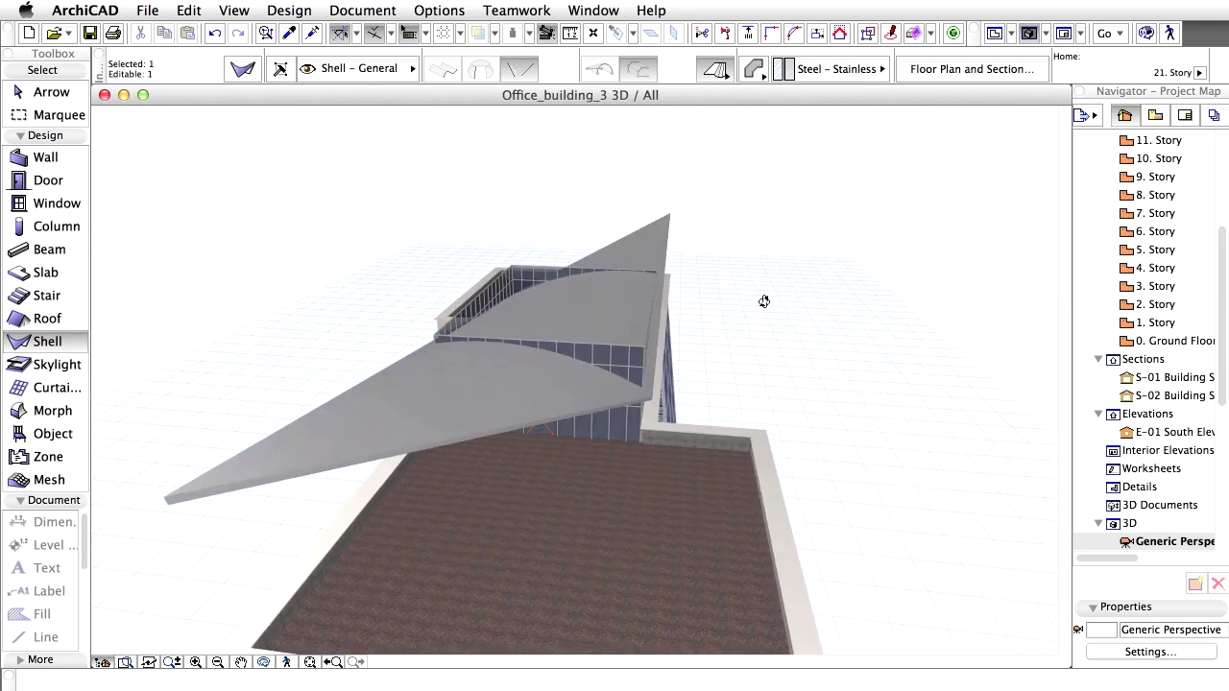
shift+middle_drag(351, 324, 906, 393)
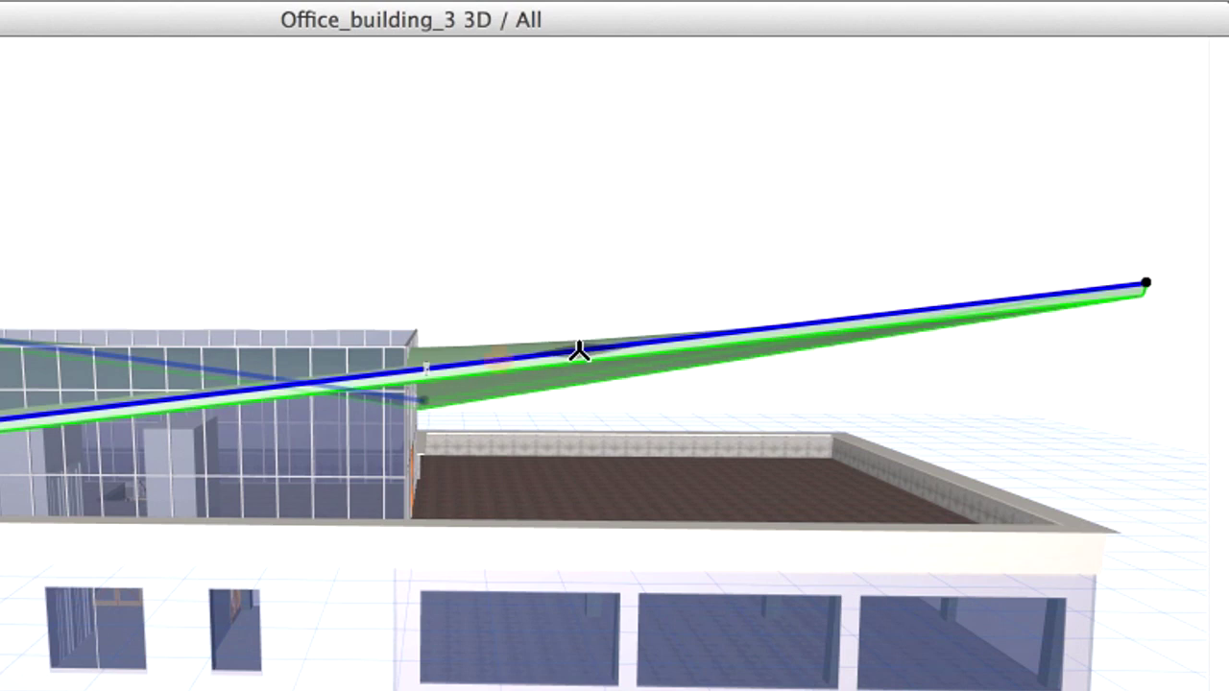
click(577, 352)
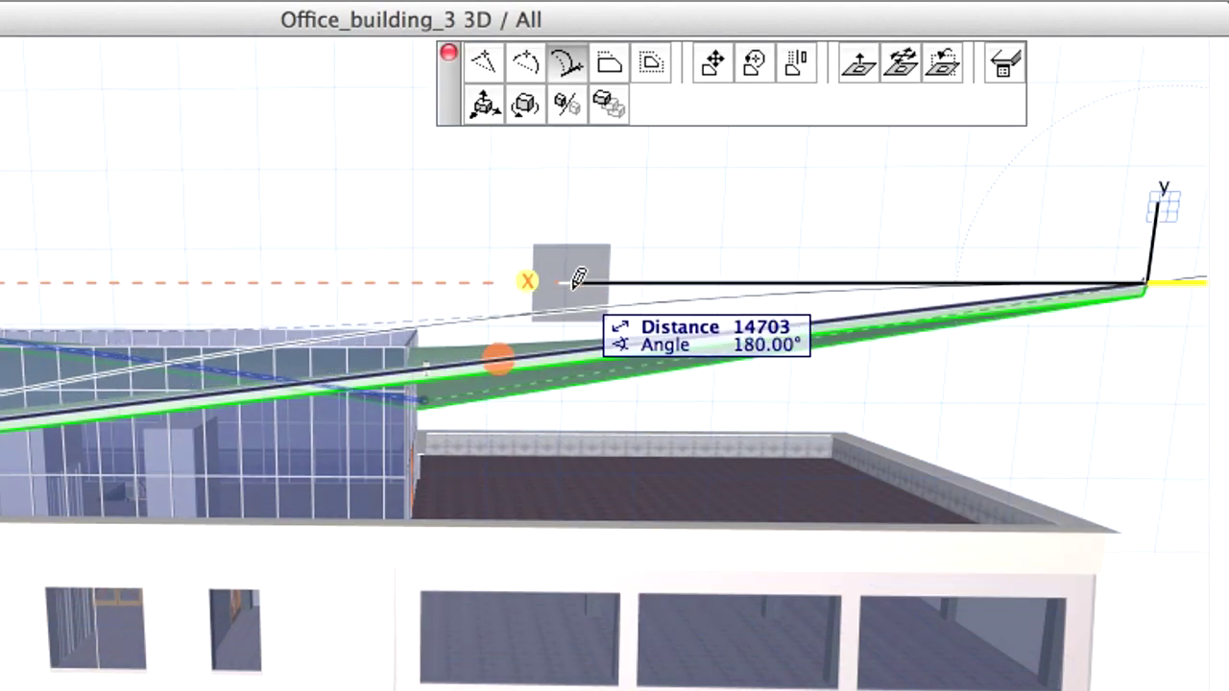
click(581, 321)
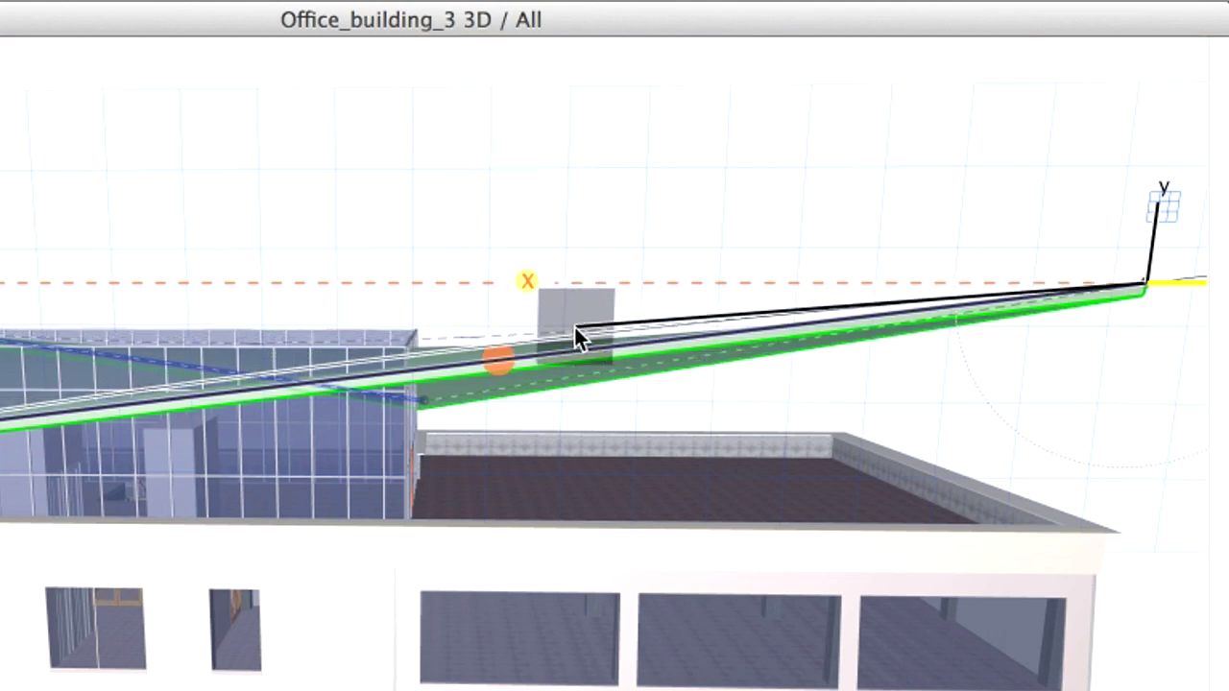
shift+middle_drag(576, 330, 502, 419)
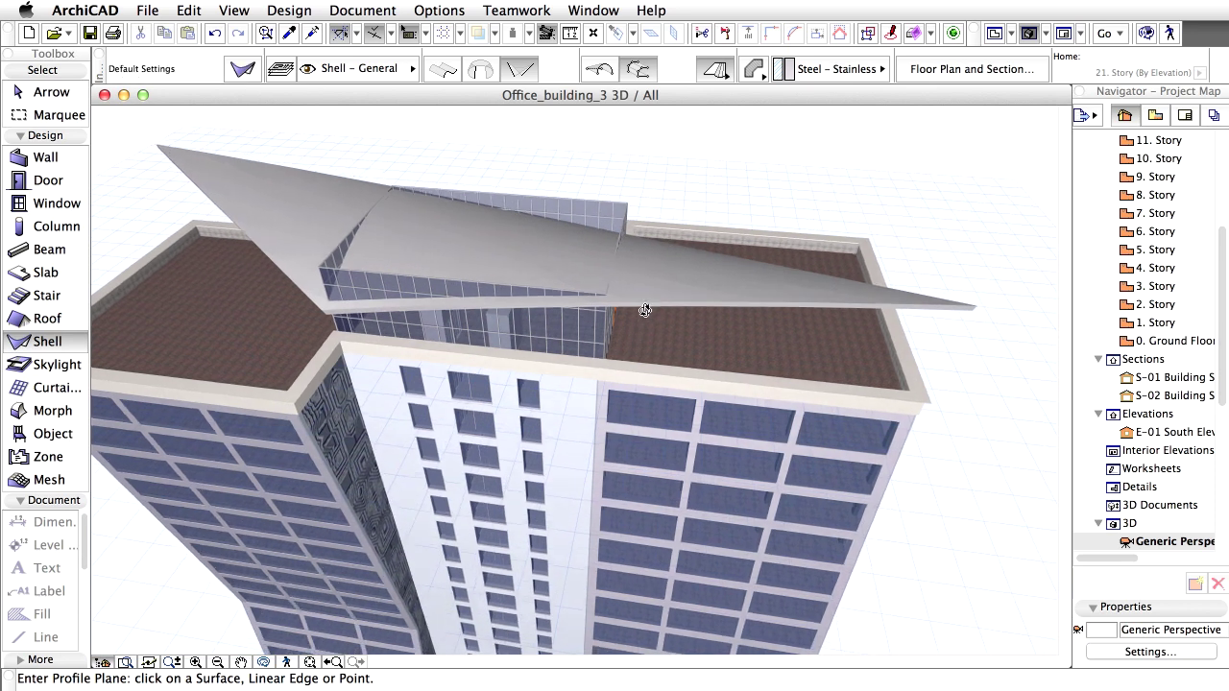
Step: On the 21. Story floor plan, offset the shell's profile line along the facade wall outward by 1000
key(F2)
scroll(928, 426, up, 5)
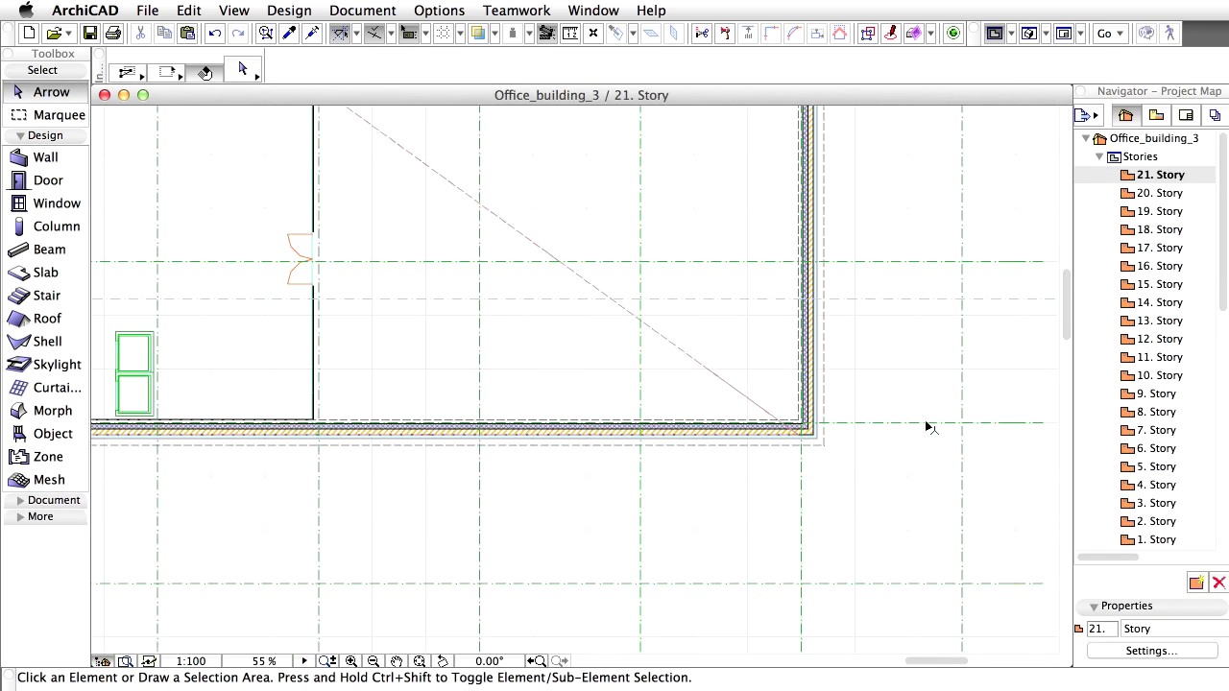
mouse_move(738, 415)
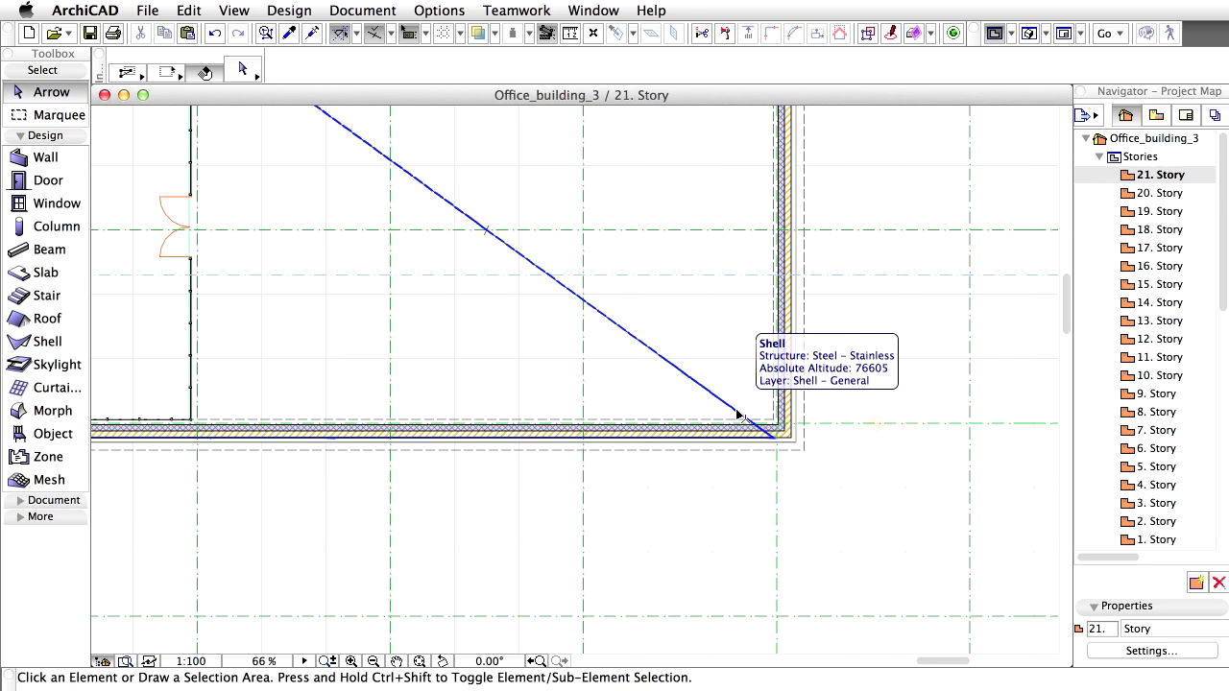
click(738, 415)
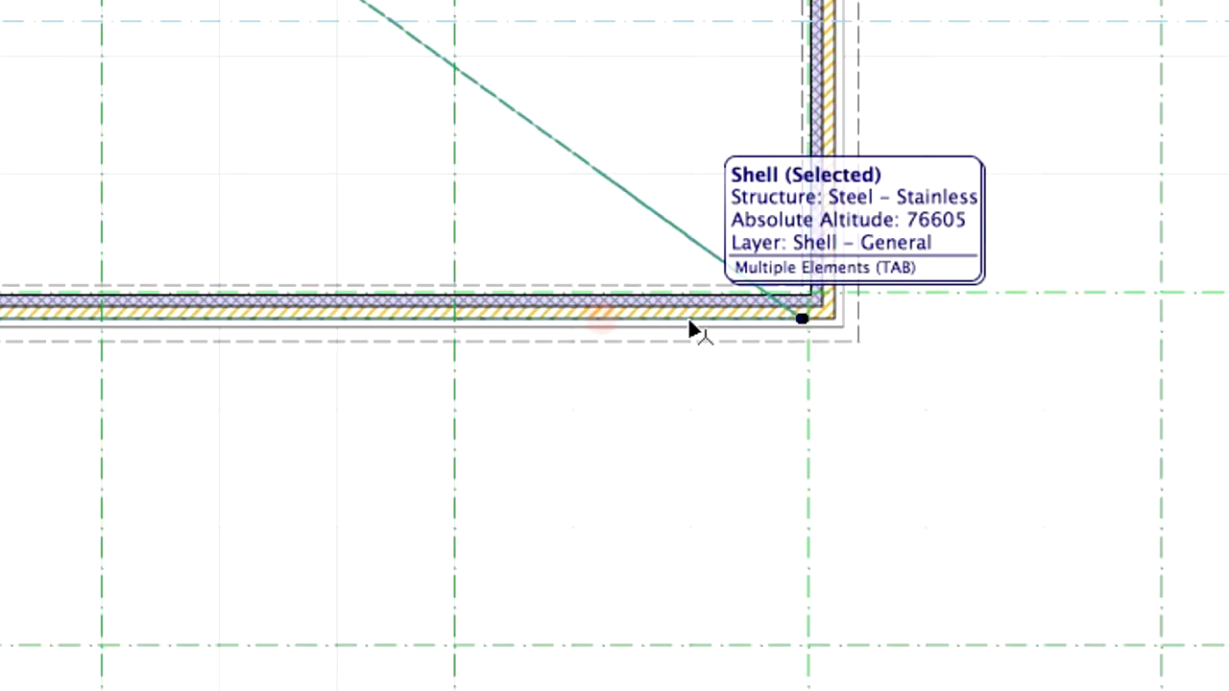
click(688, 318)
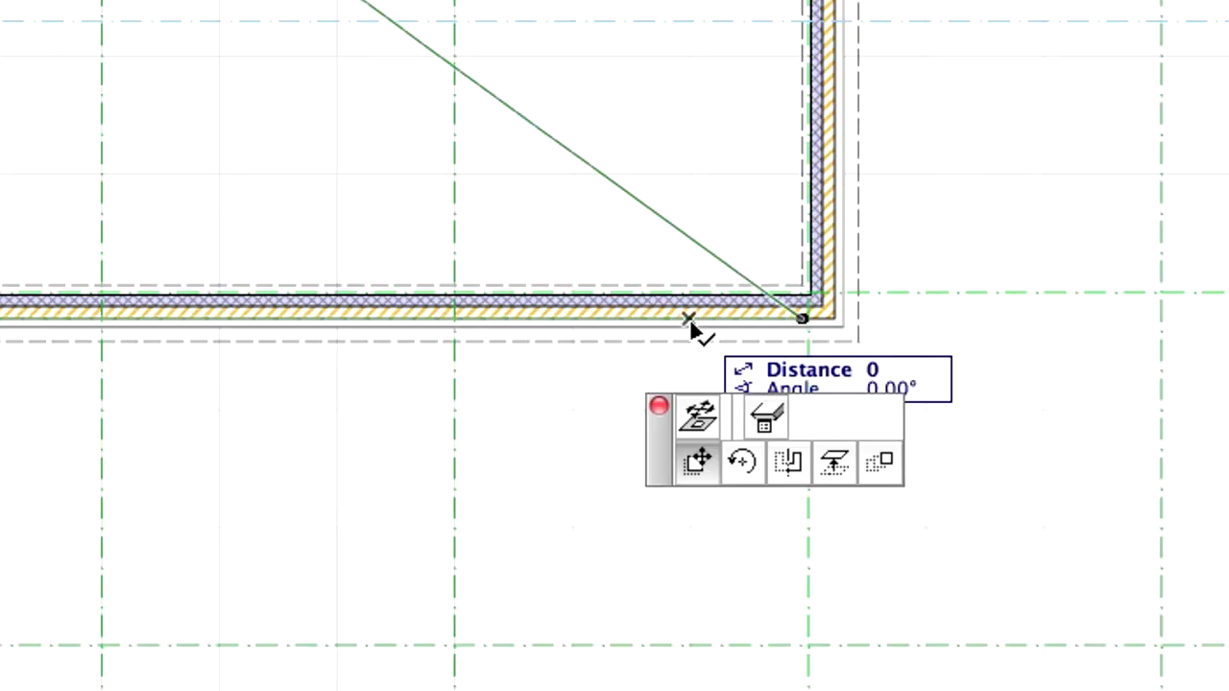
click(706, 421)
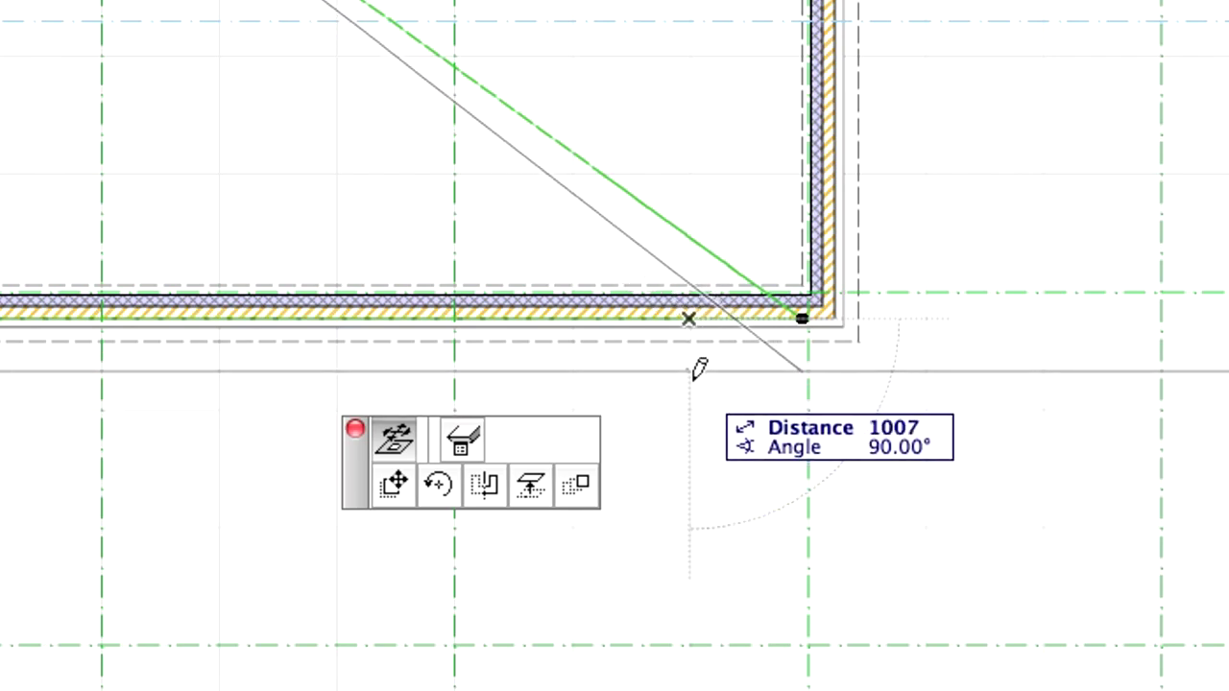
key(Tab)
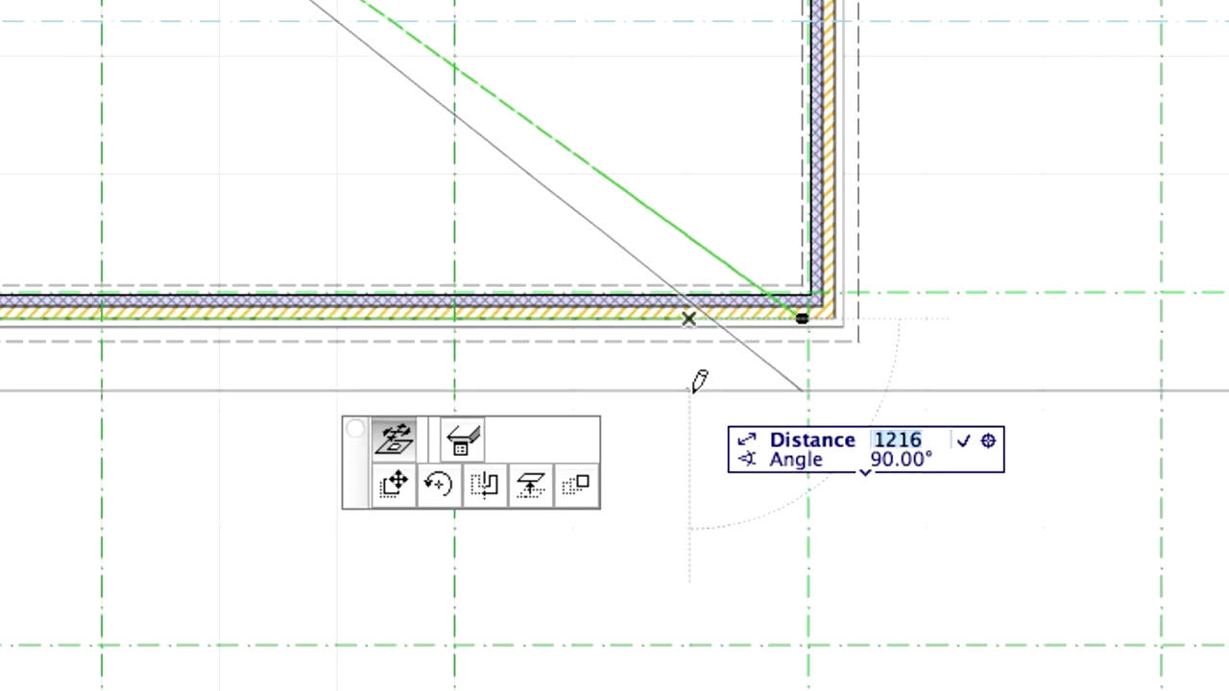
text(1000)
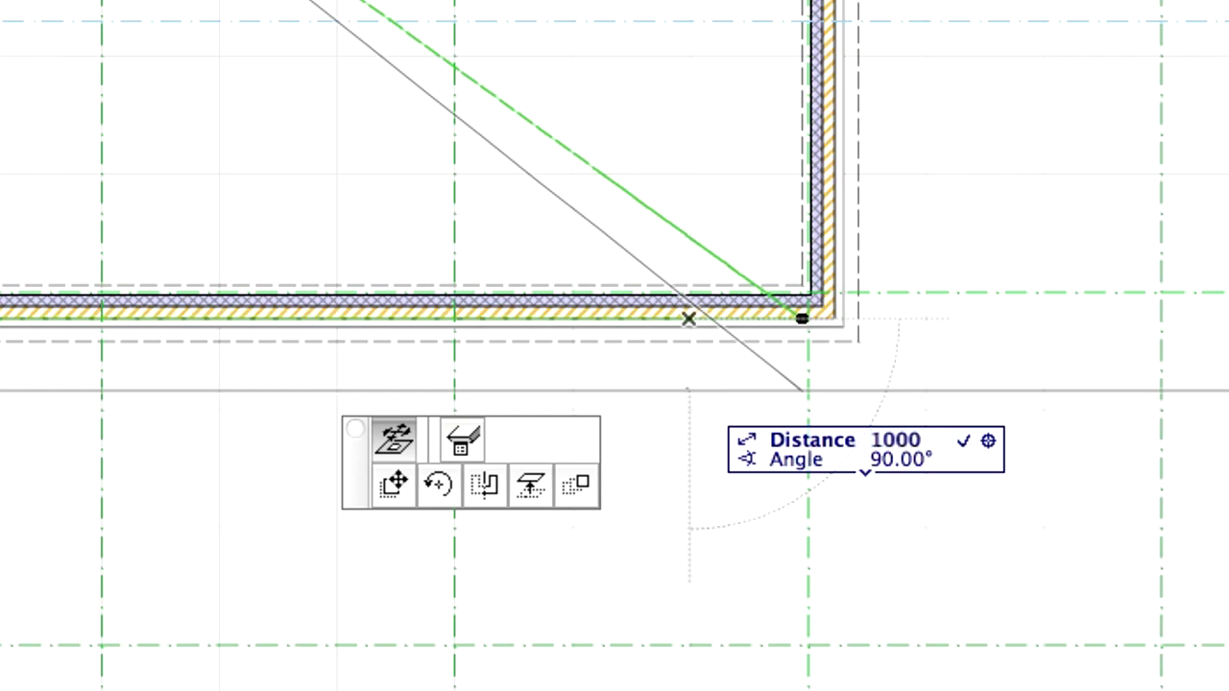
key(Return)
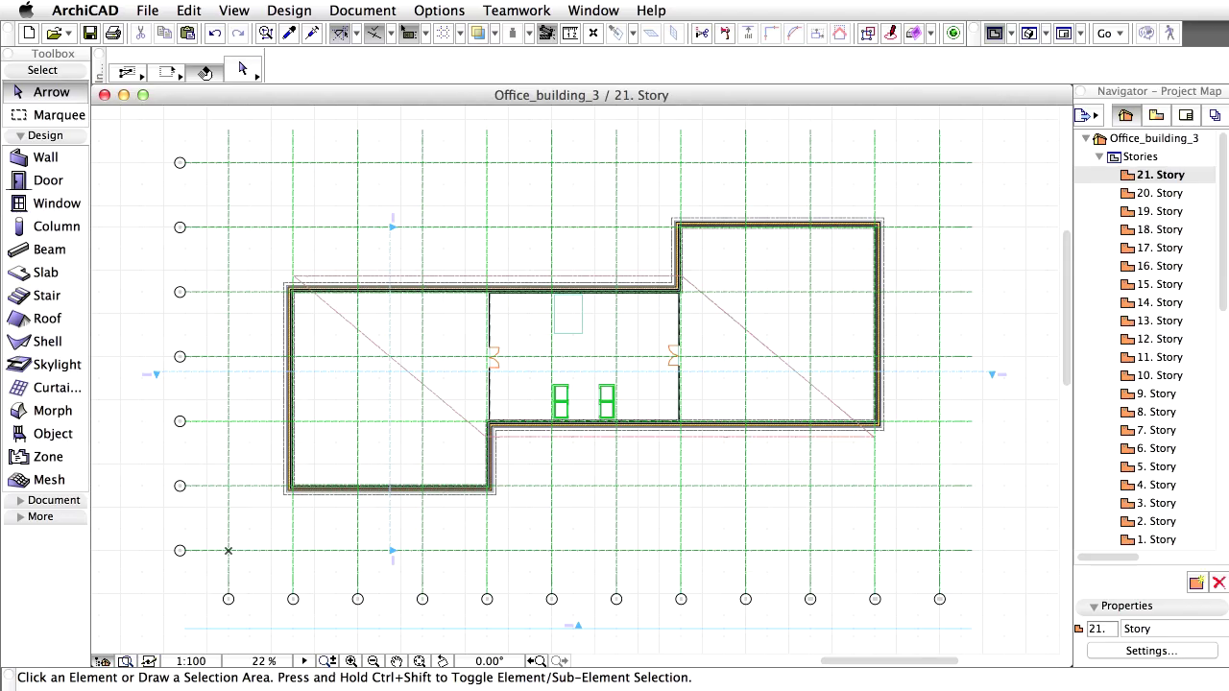
Step: In the 3D view, select the rooftop curtain wall and the shell and trim the curtain wall to the shell, using the shell from the current selection
click(1029, 33)
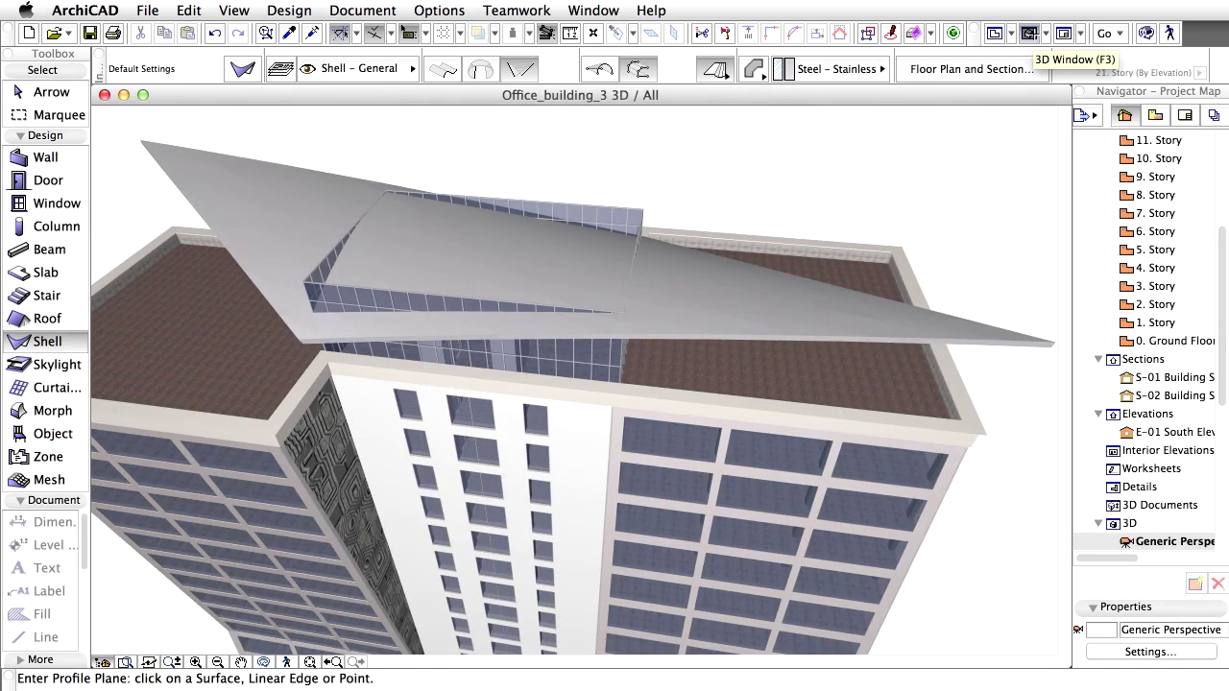
click(61, 95)
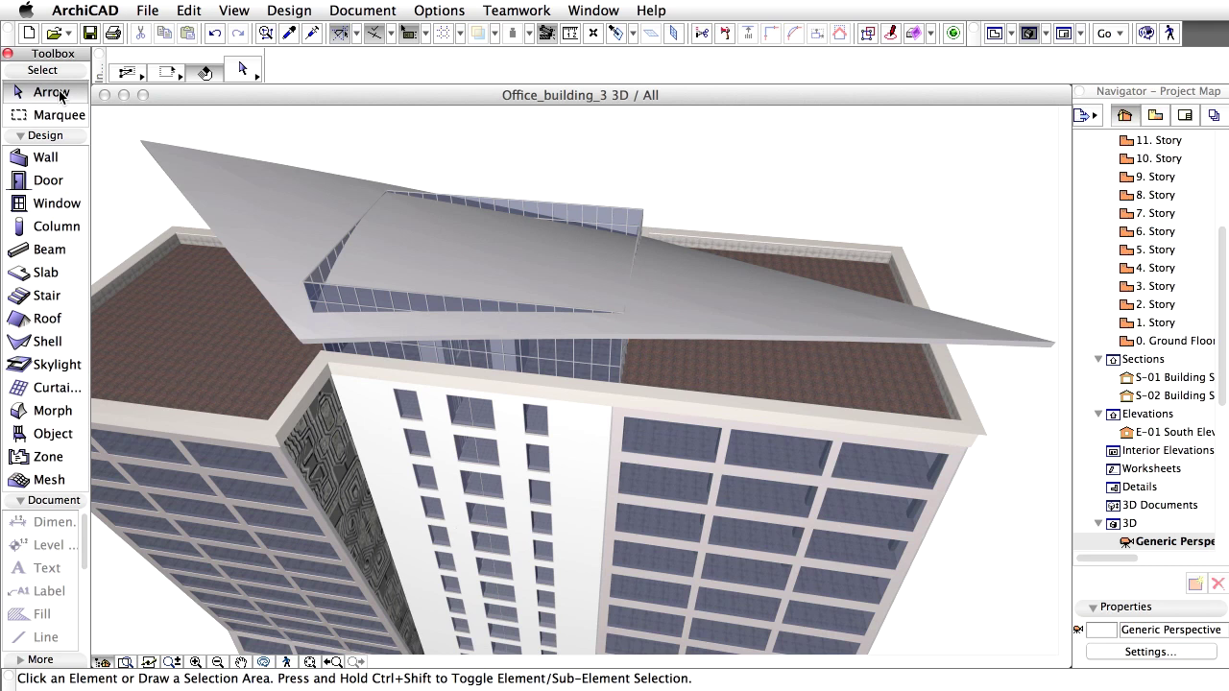
click(307, 286)
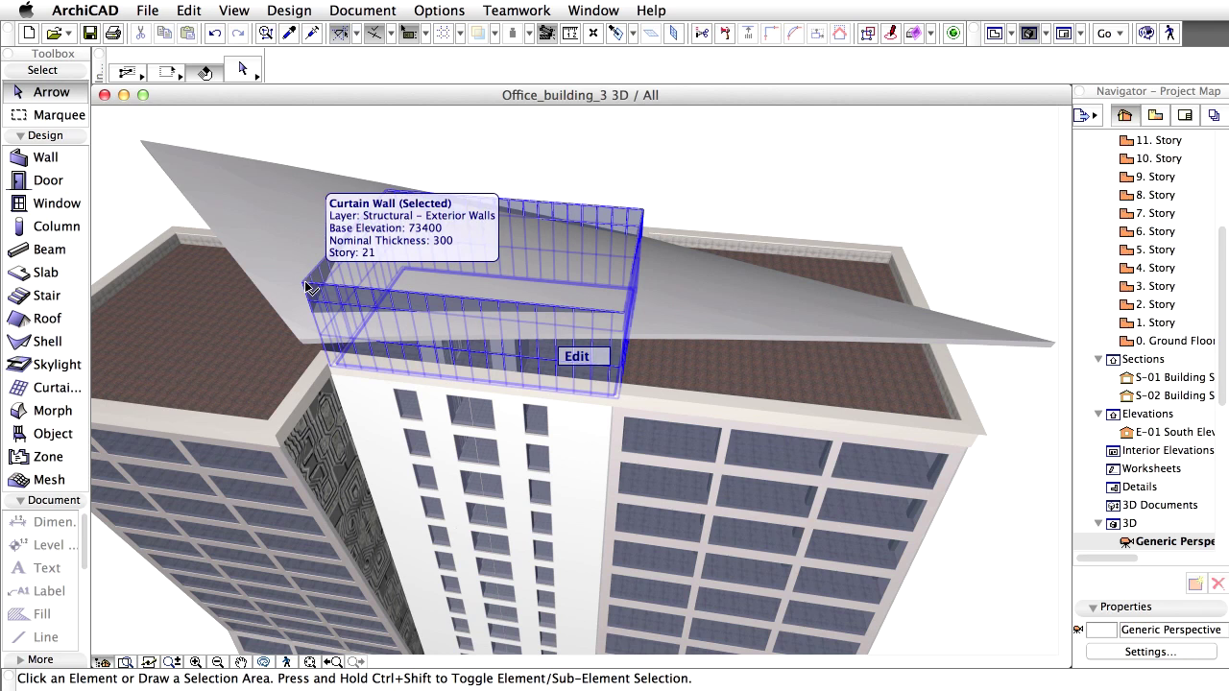
click(245, 248)
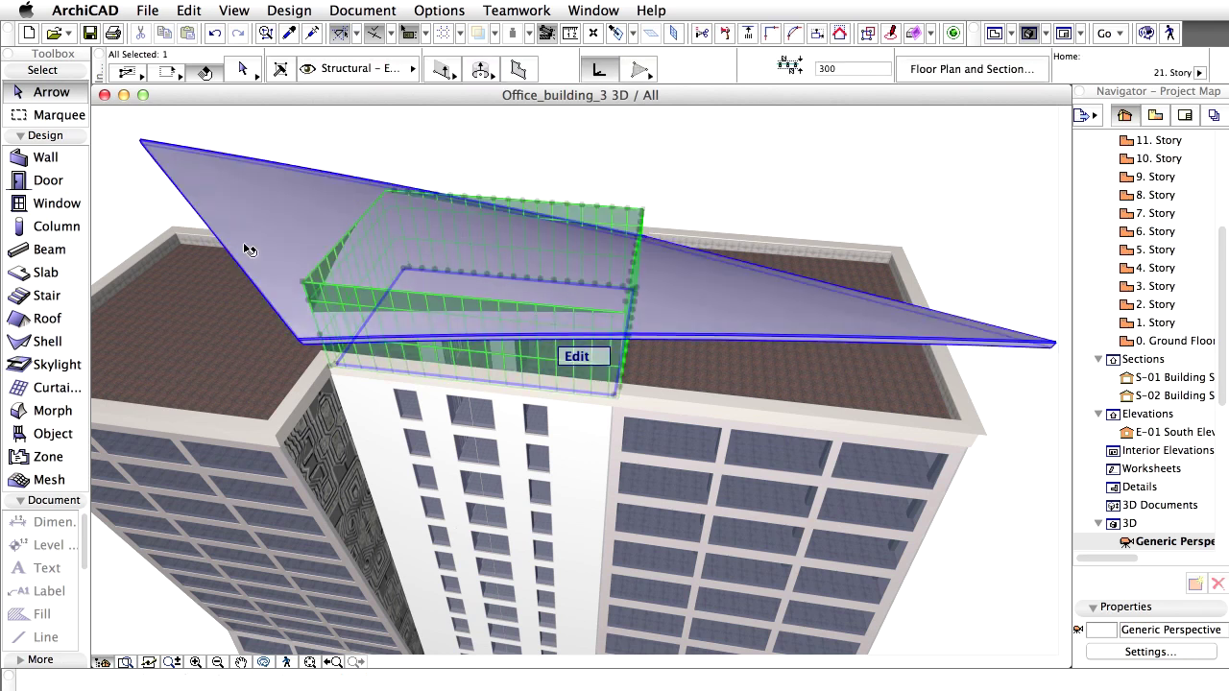
shift+click(245, 250)
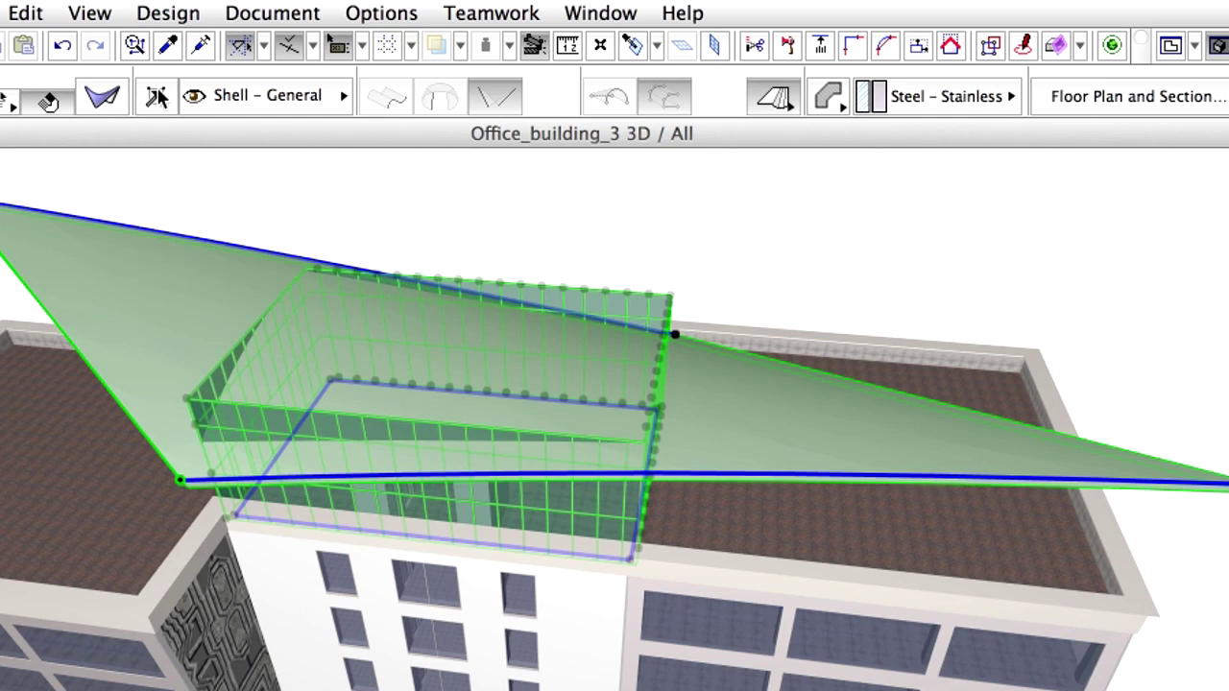
click(288, 14)
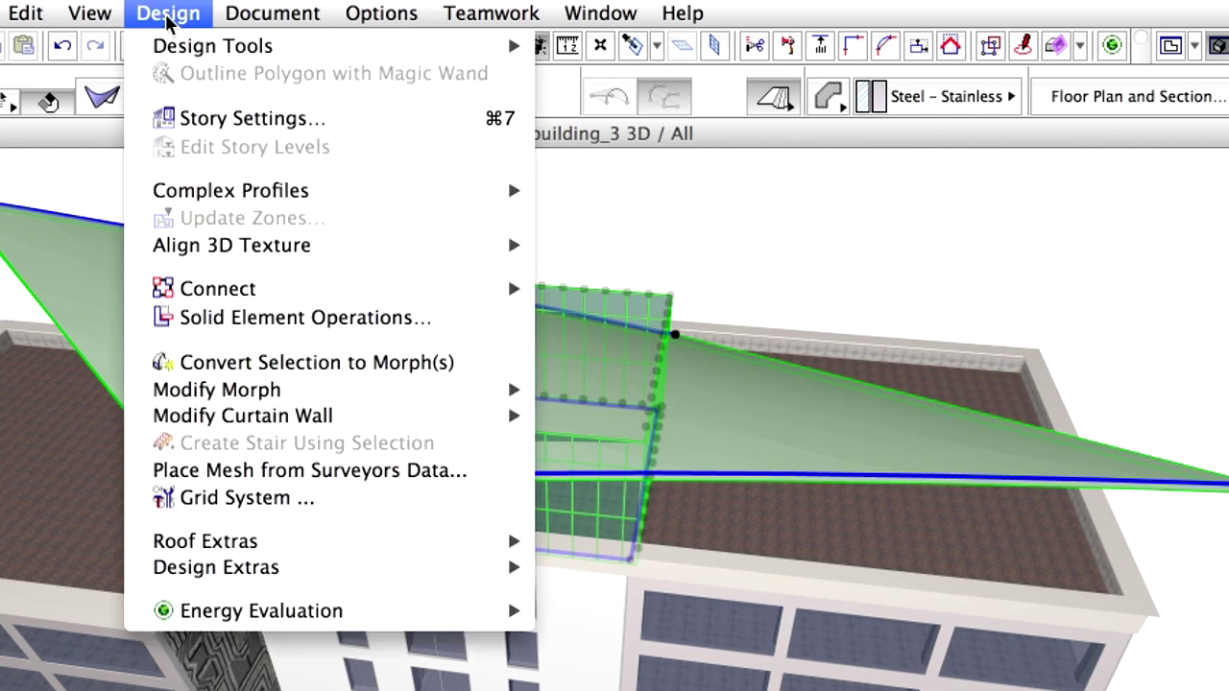
mouse_move(419, 295)
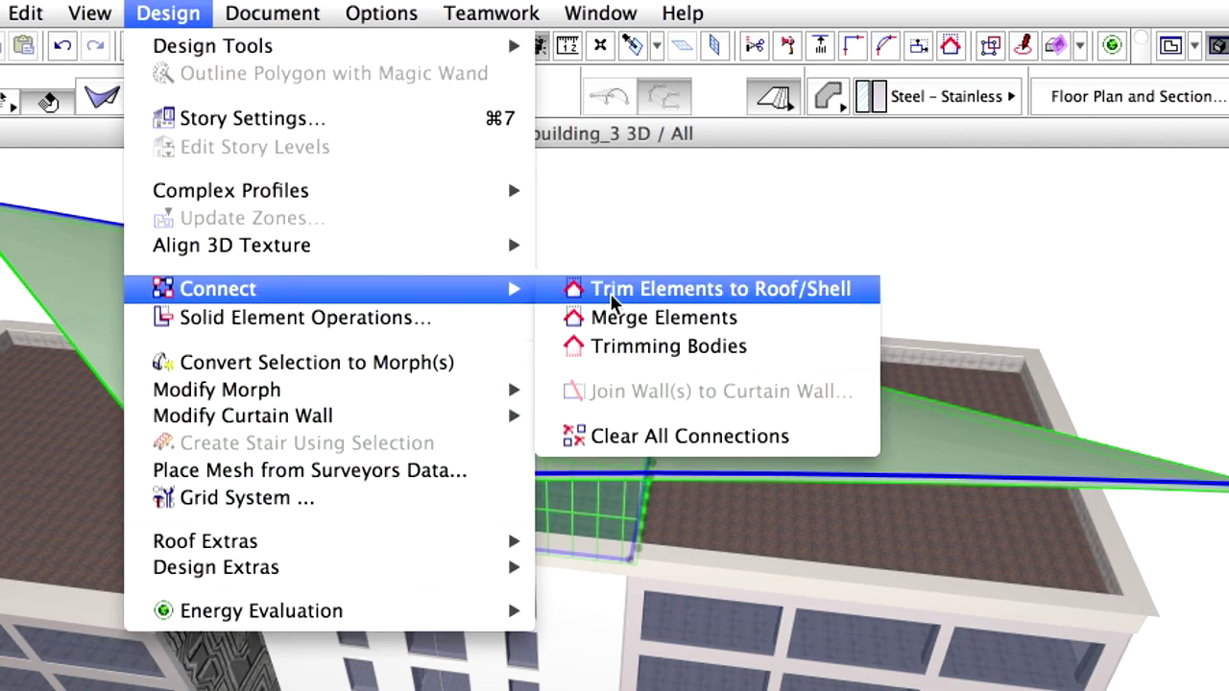
click(864, 298)
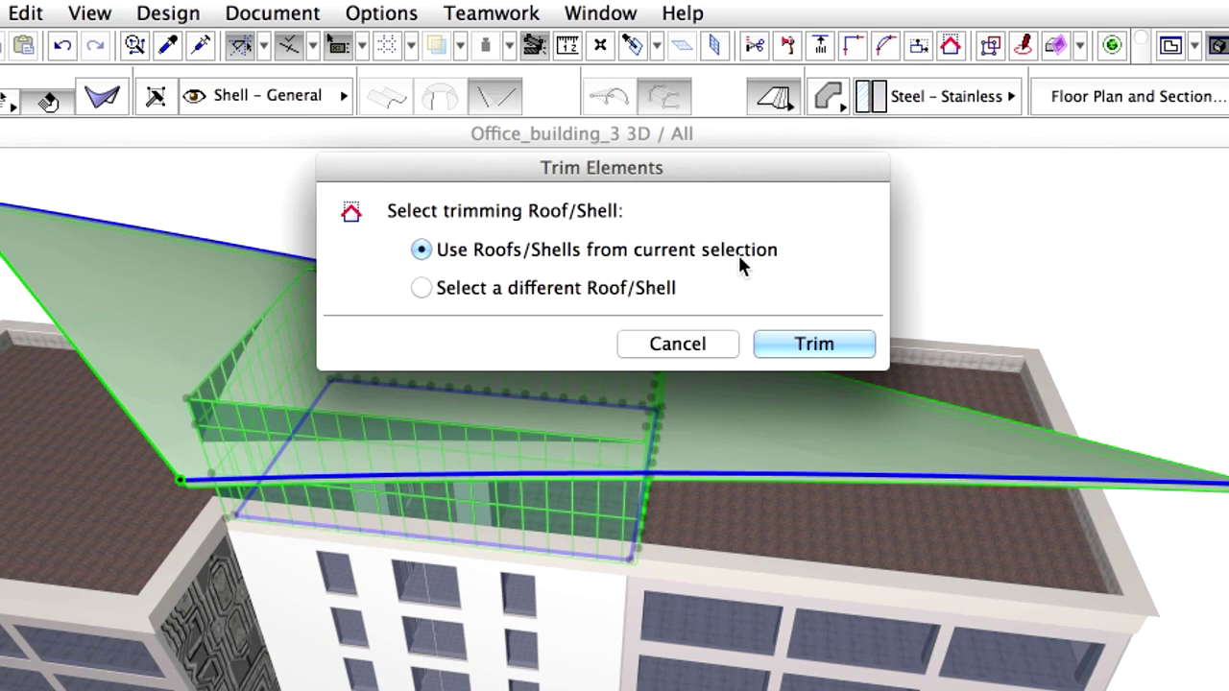
click(854, 346)
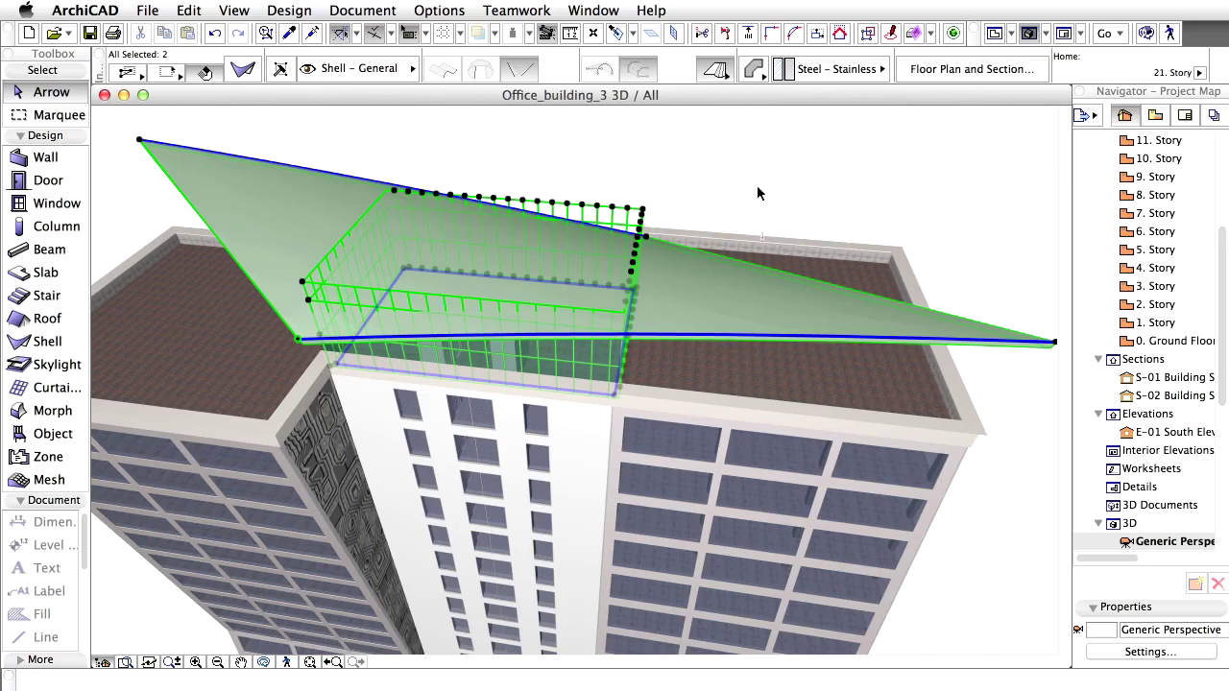
key(Escape)
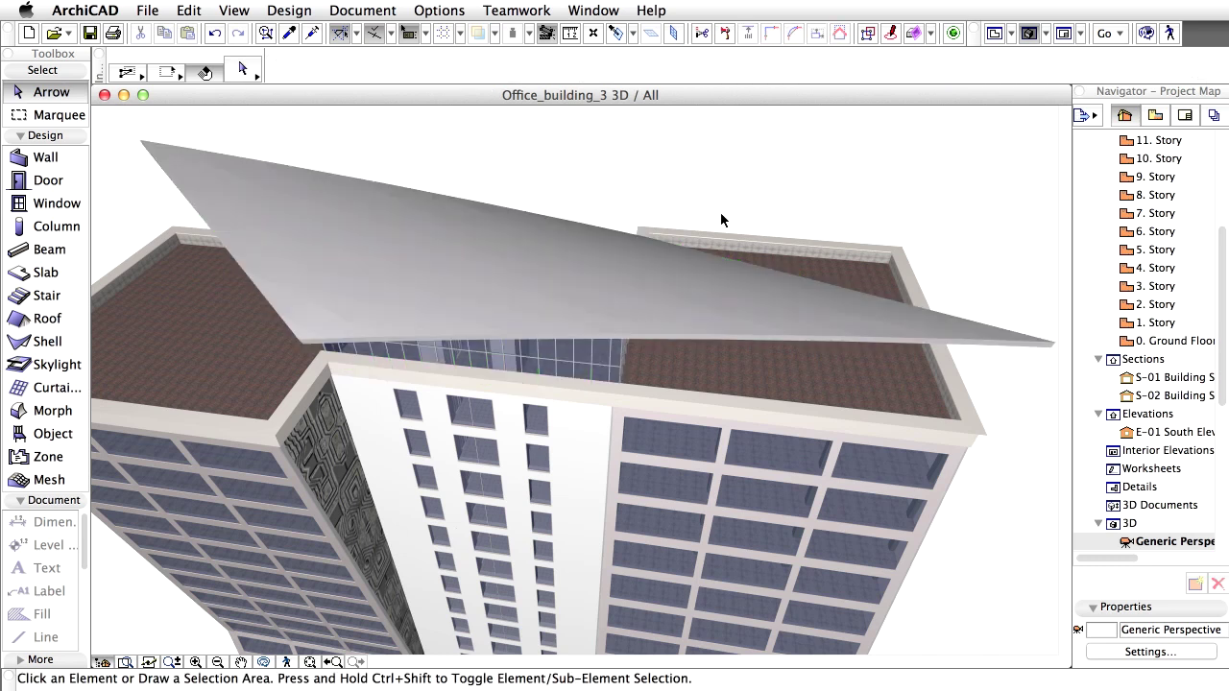
shift+middle_drag(720, 219, 67, 477)
shift+middle_drag(778, 484, 668, 433)
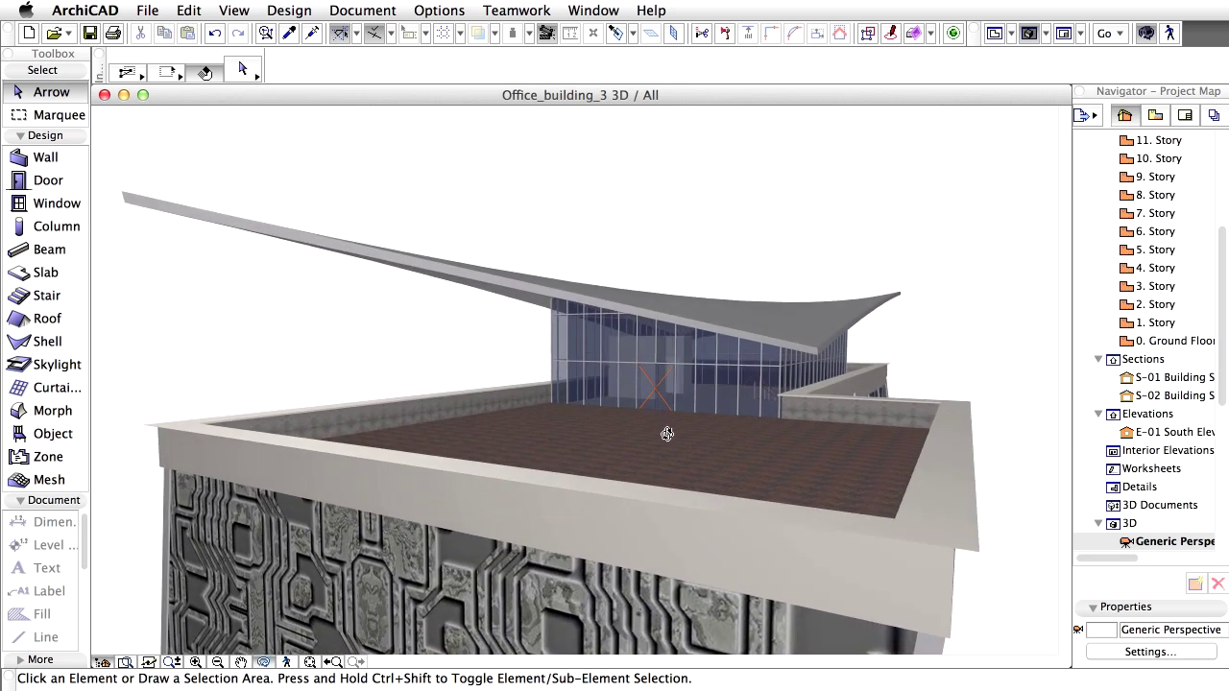